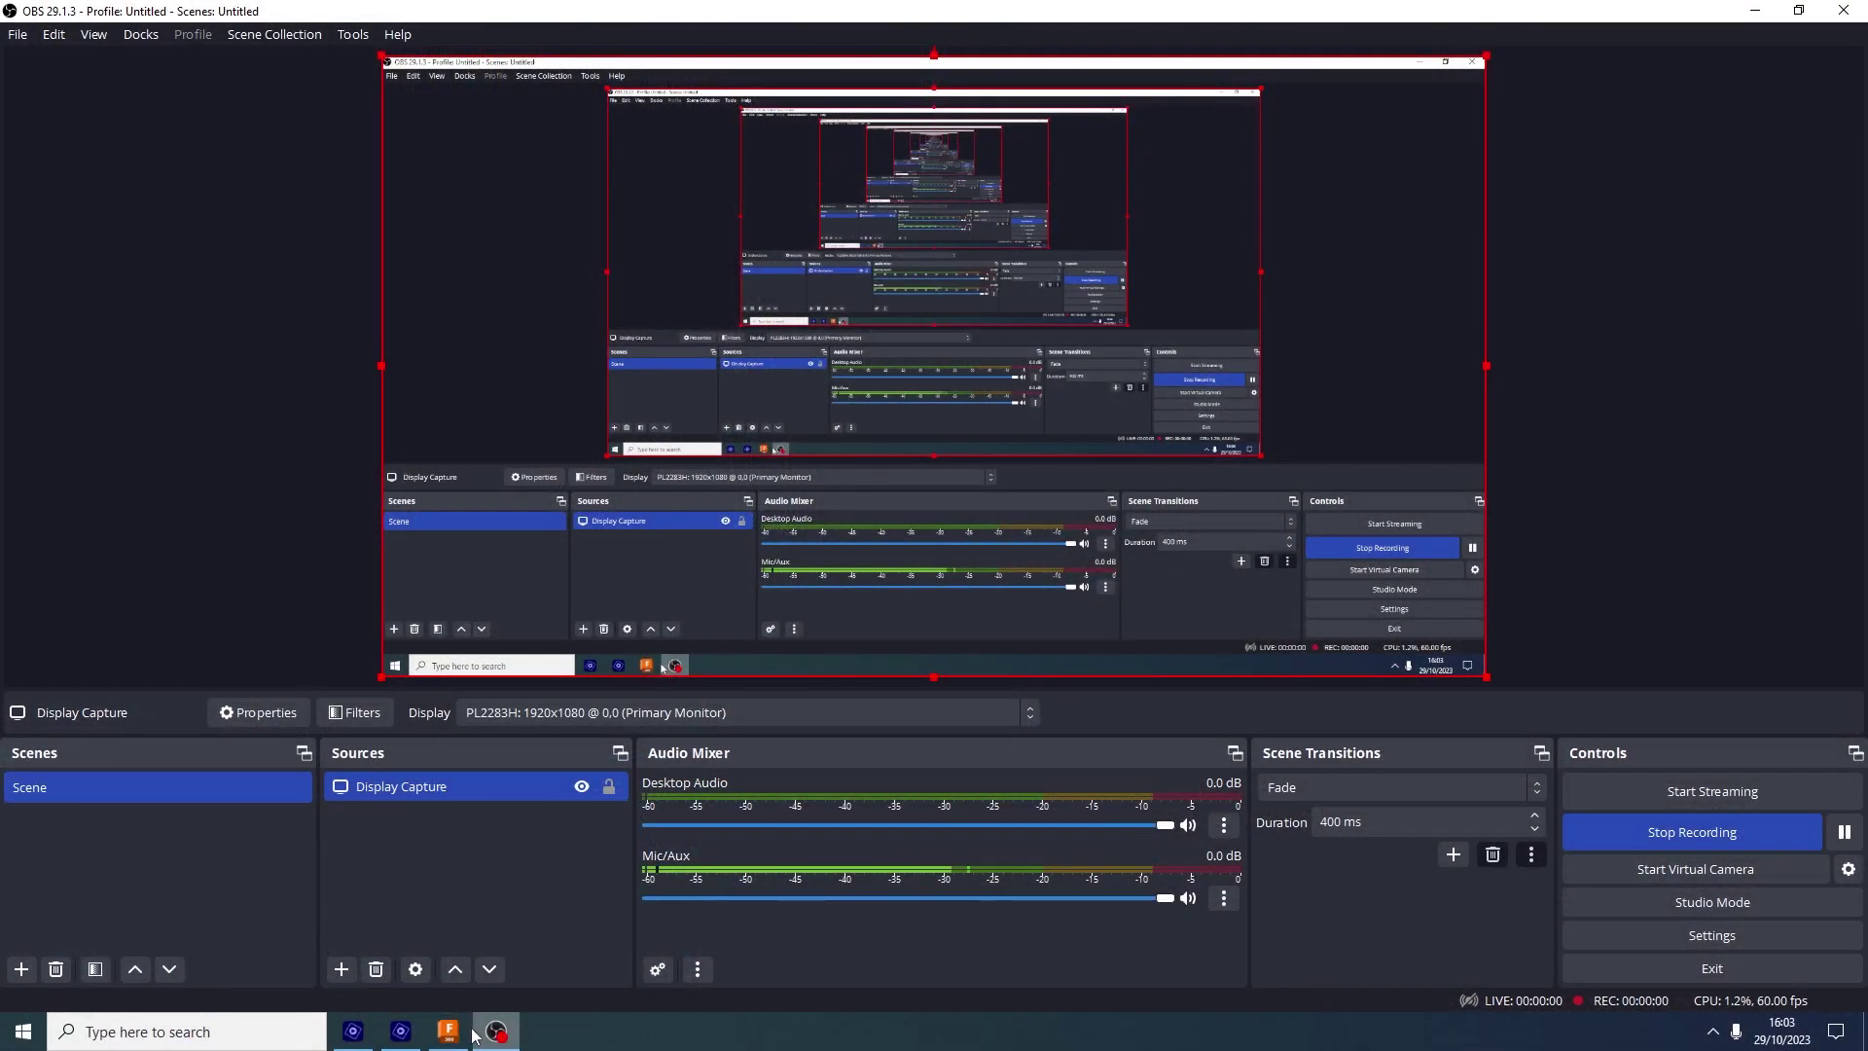
Bring up the Original General Arrangement v39 design, zoom to the saddle tank, and collapse Saddle Tanks:1
left_click(449, 1032)
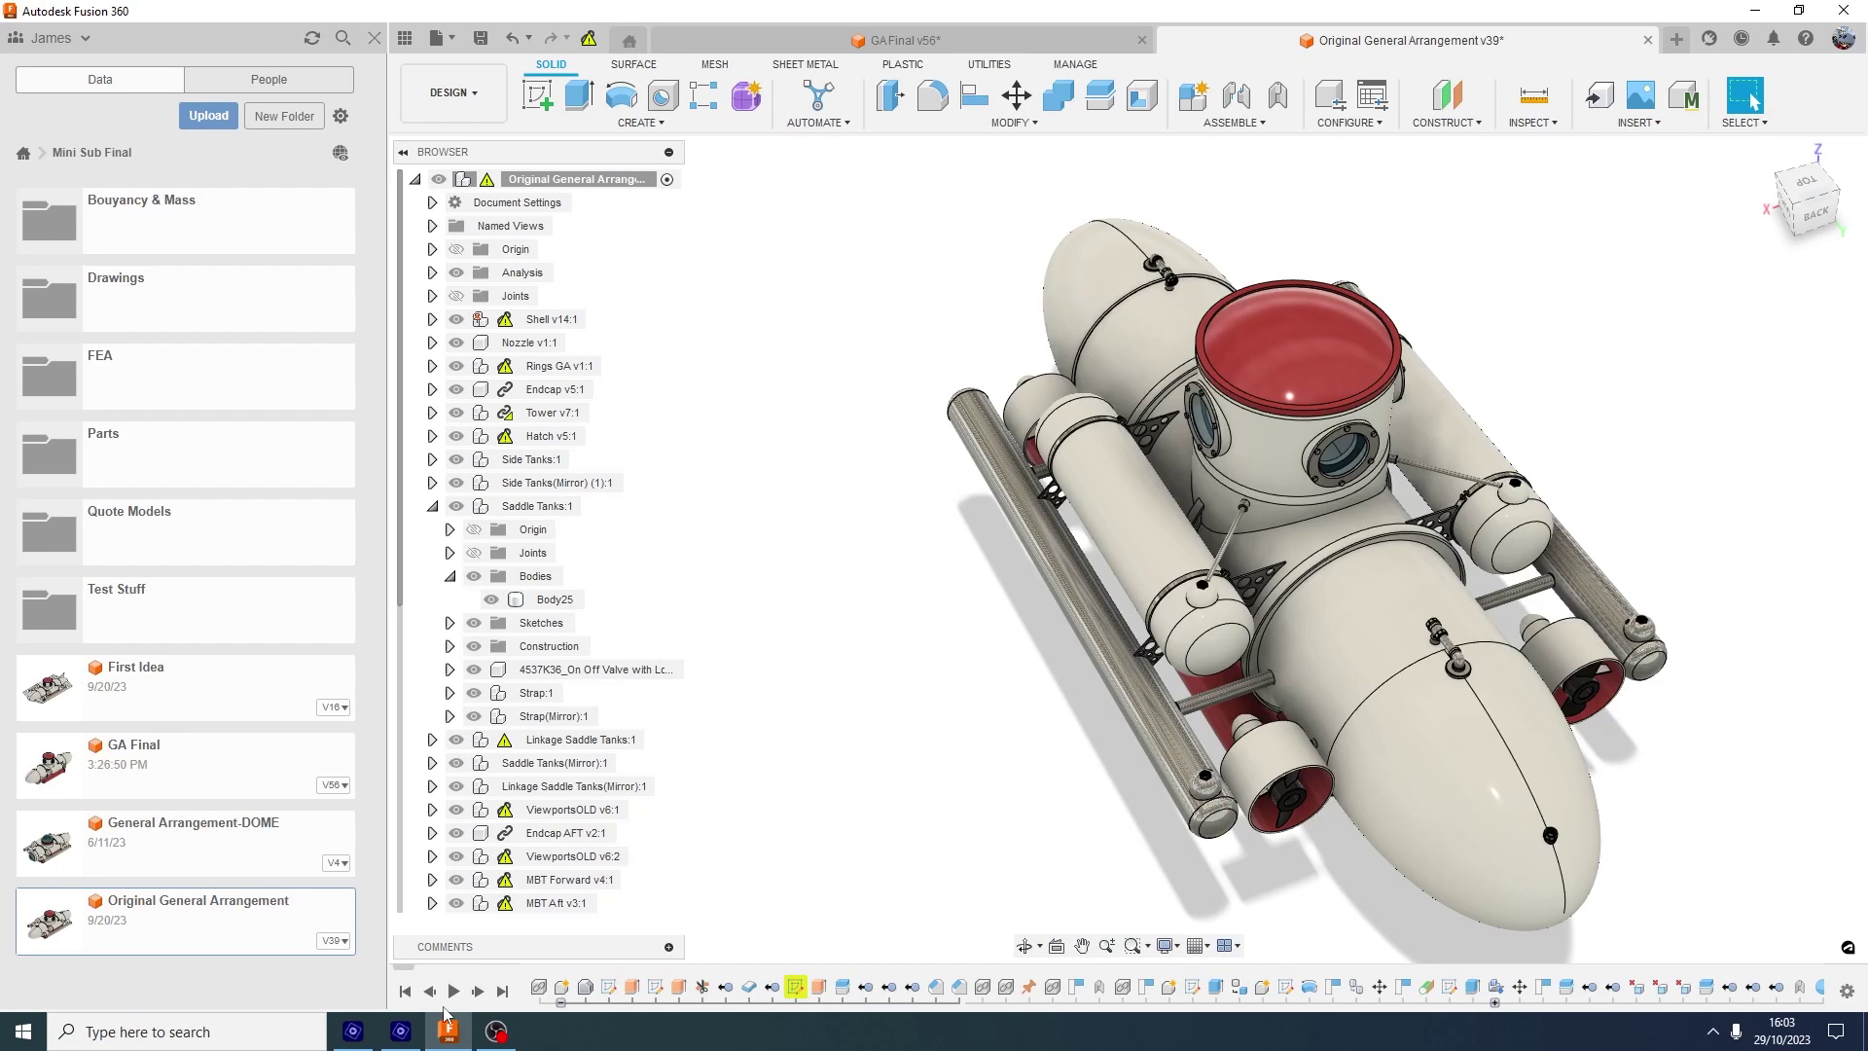
scroll(1329, 674, "up", 5)
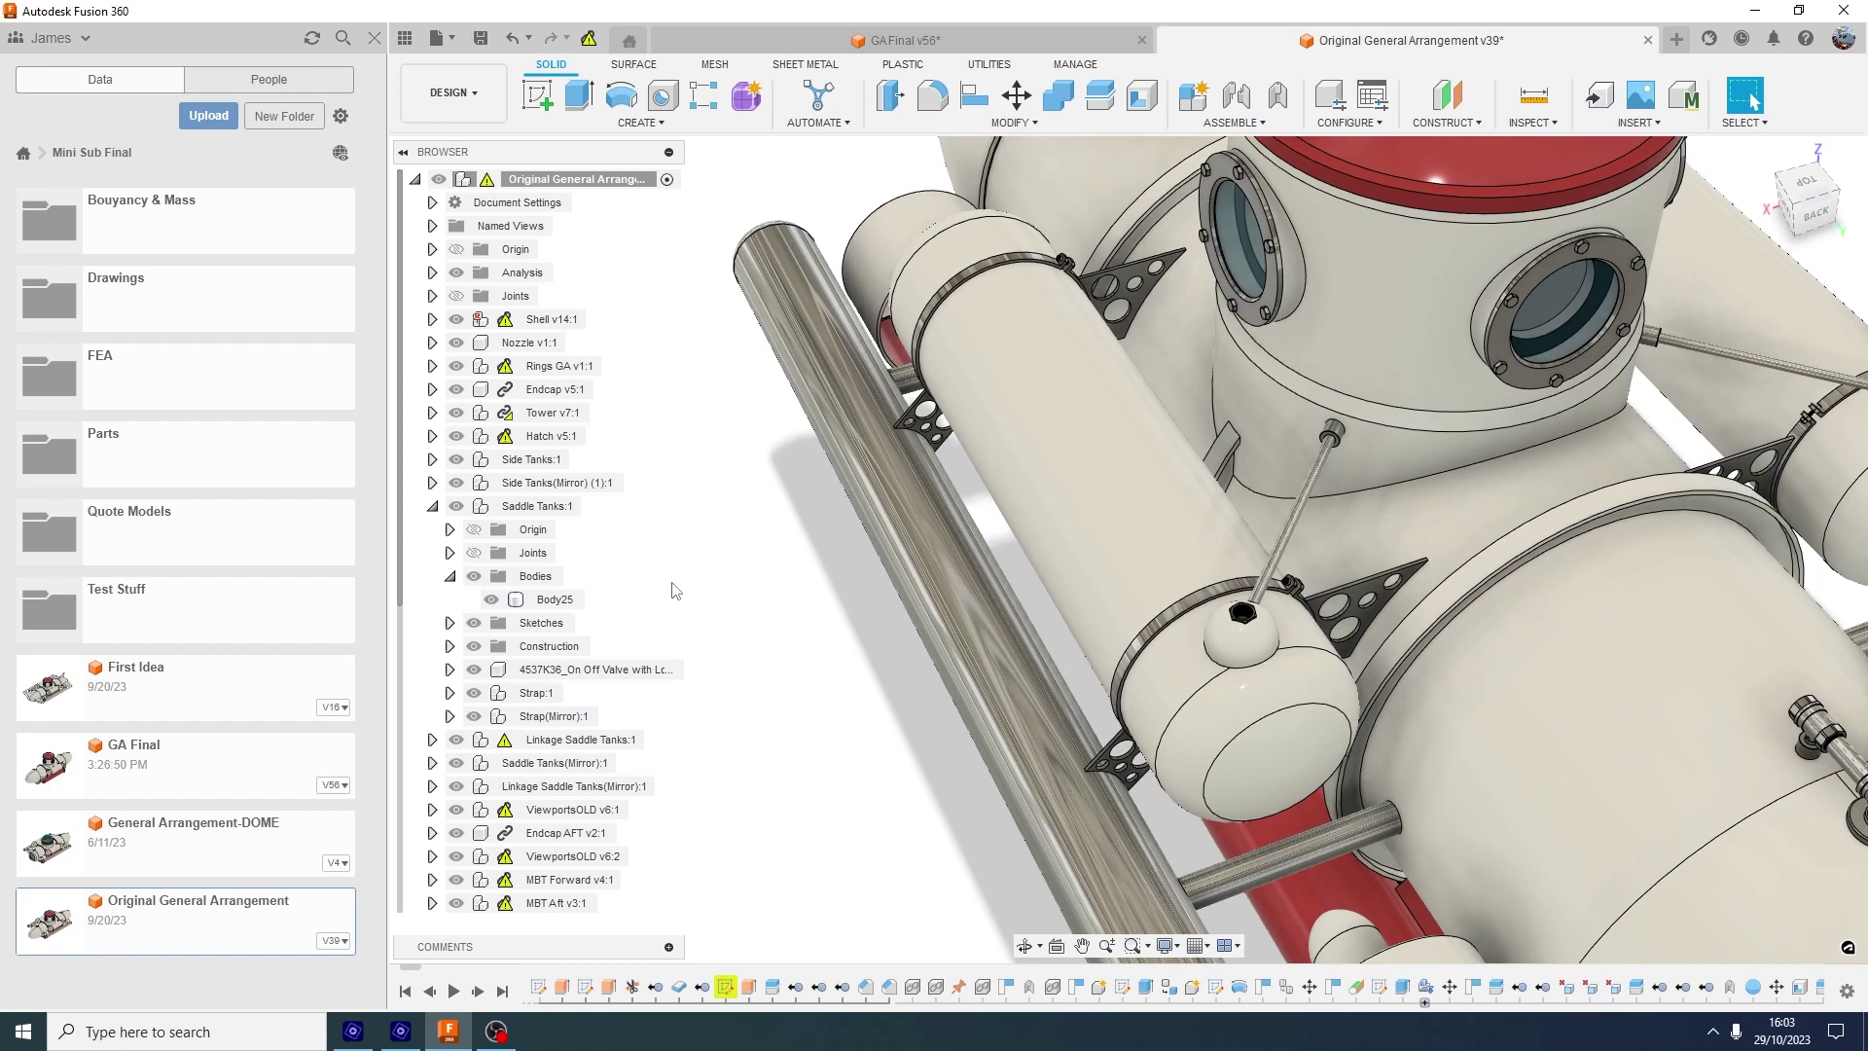
middle_click_drag(1226, 623, 1269, 637, "shift")
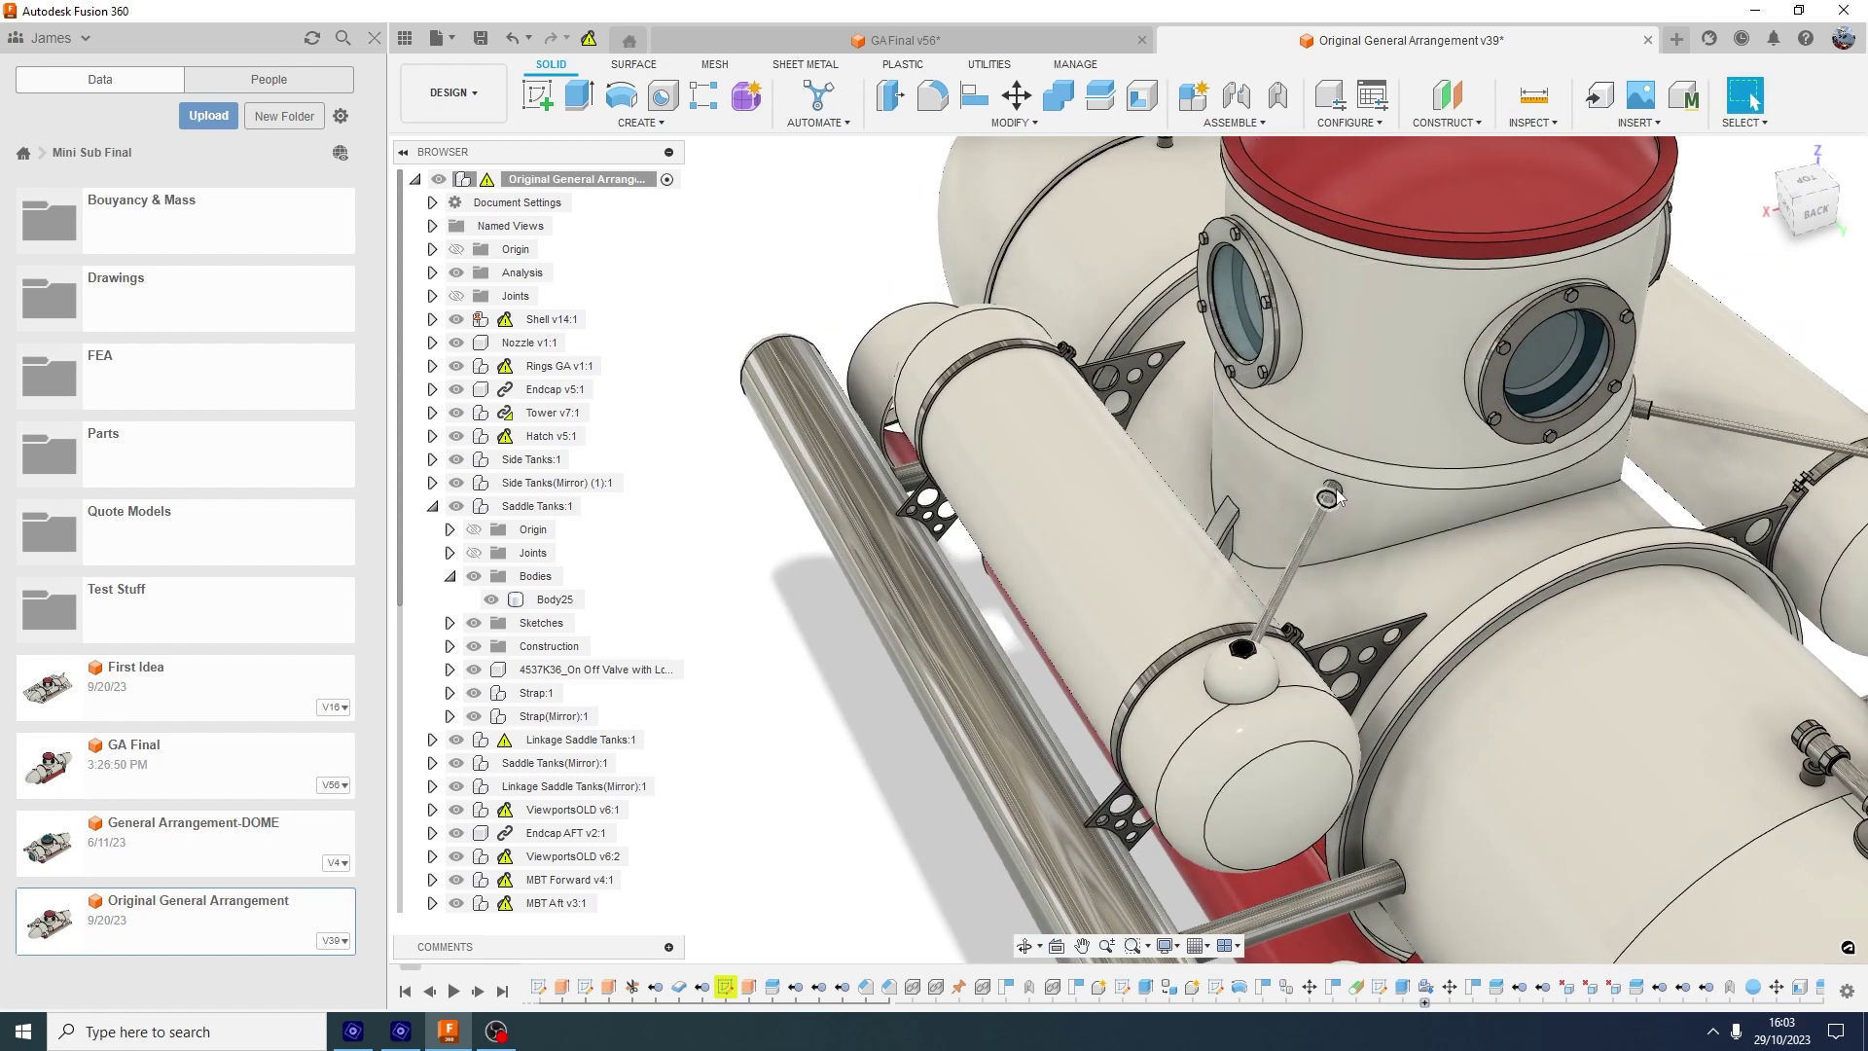
scroll(1444, 749, "up", 5)
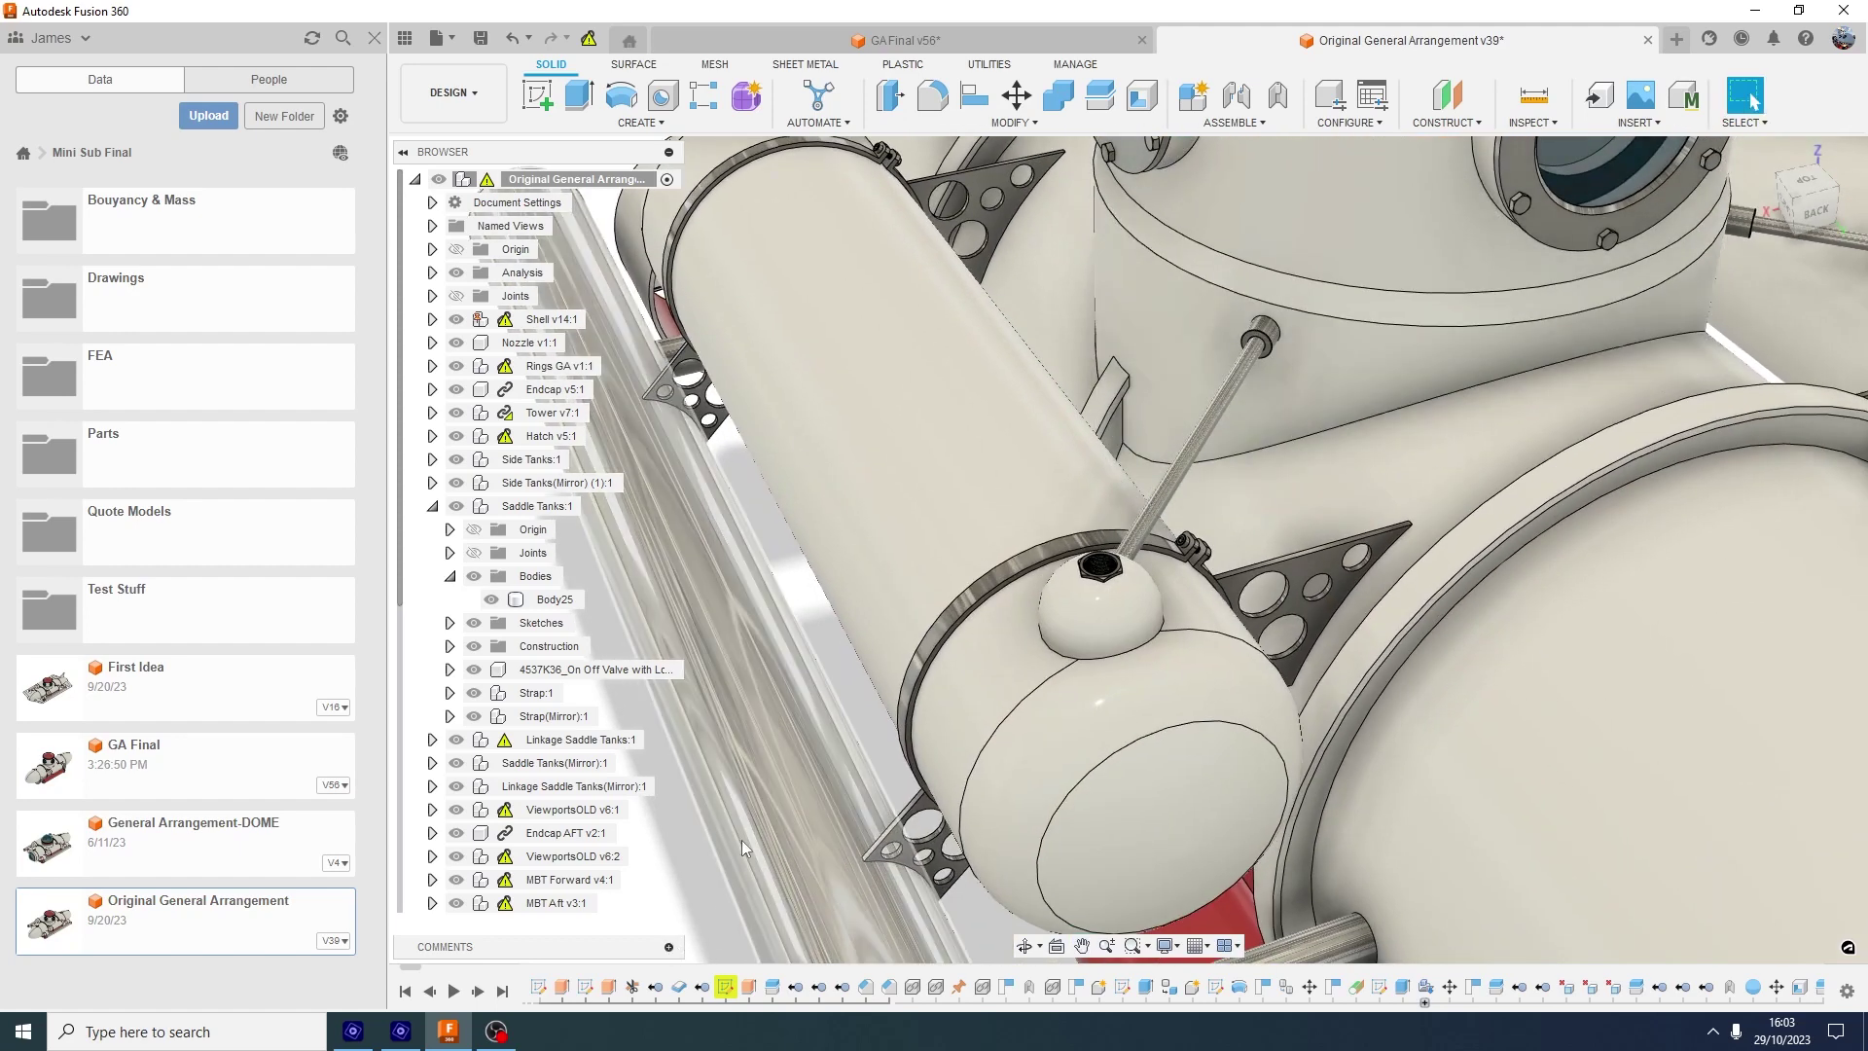
left_click(432, 506)
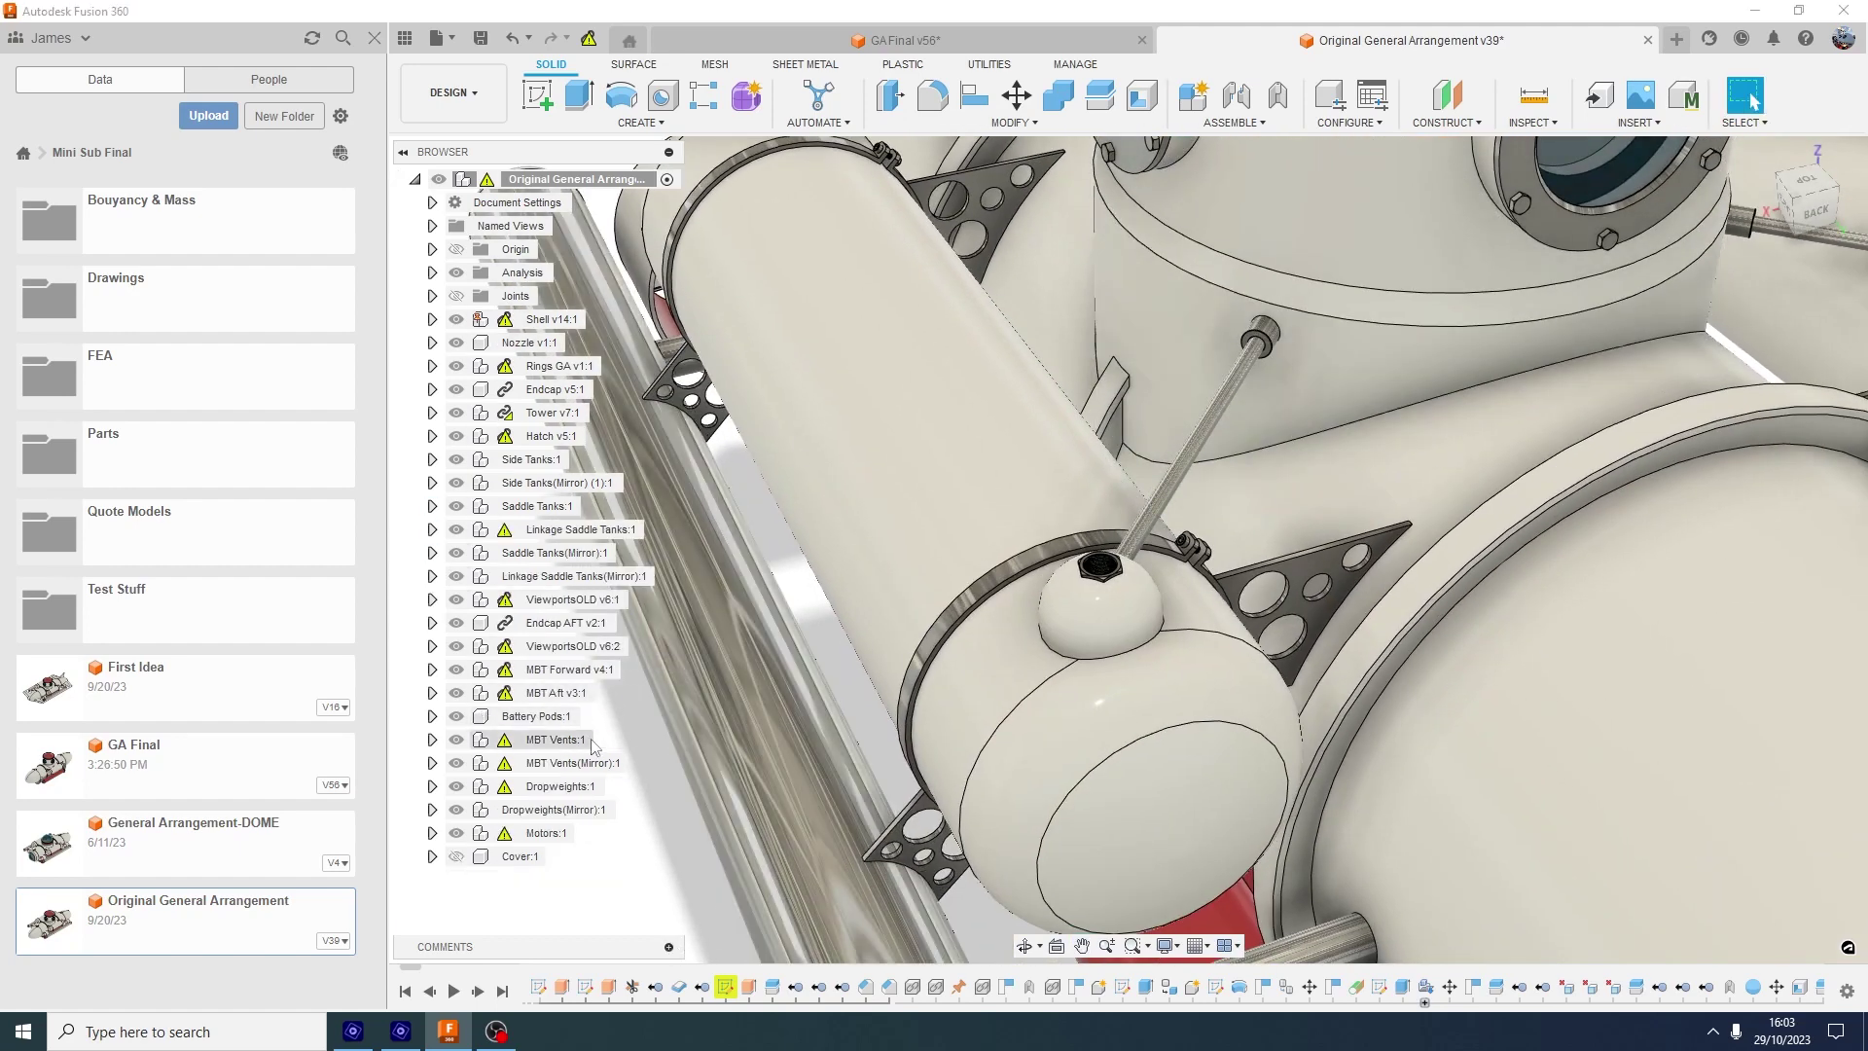
Select the diagonal linkage rod to check its 8 mm radius, then zoom out and deselect
middle_click_drag(603, 749, 727, 839)
scroll(1372, 661, "down", 5)
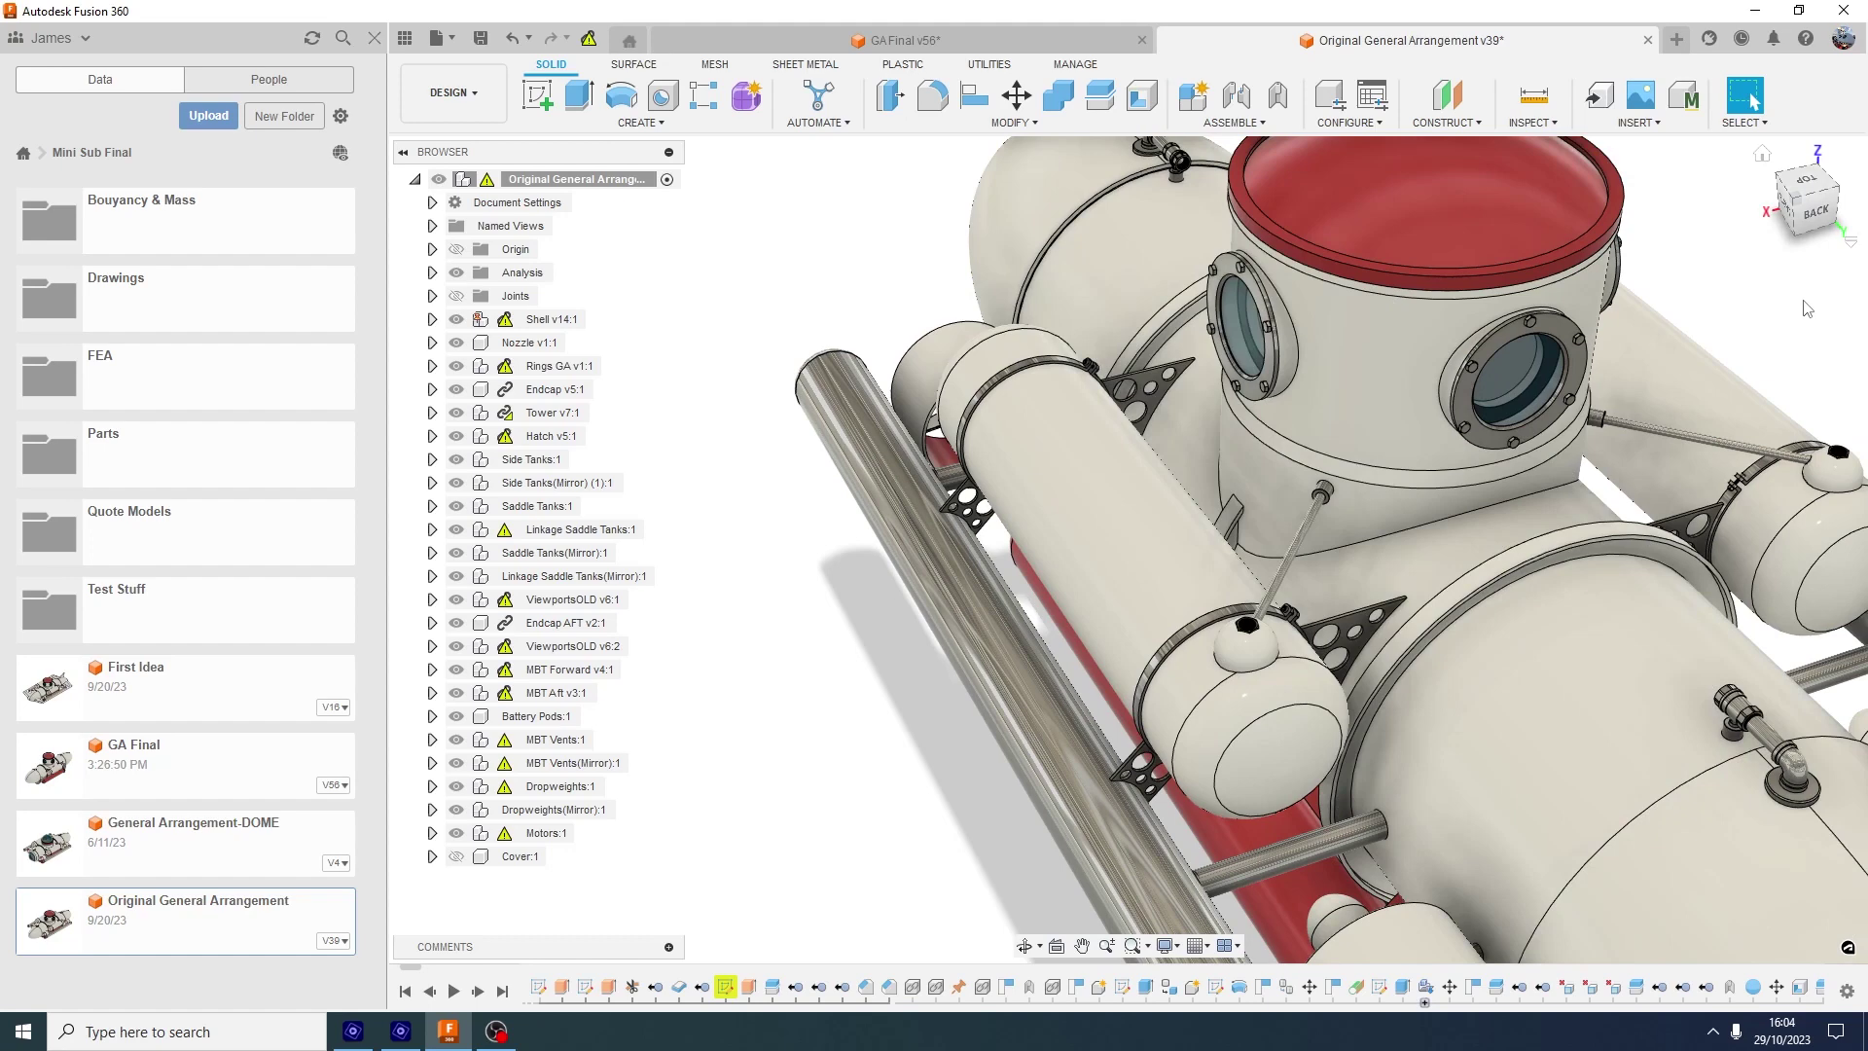
scroll(1796, 295, "up", 5)
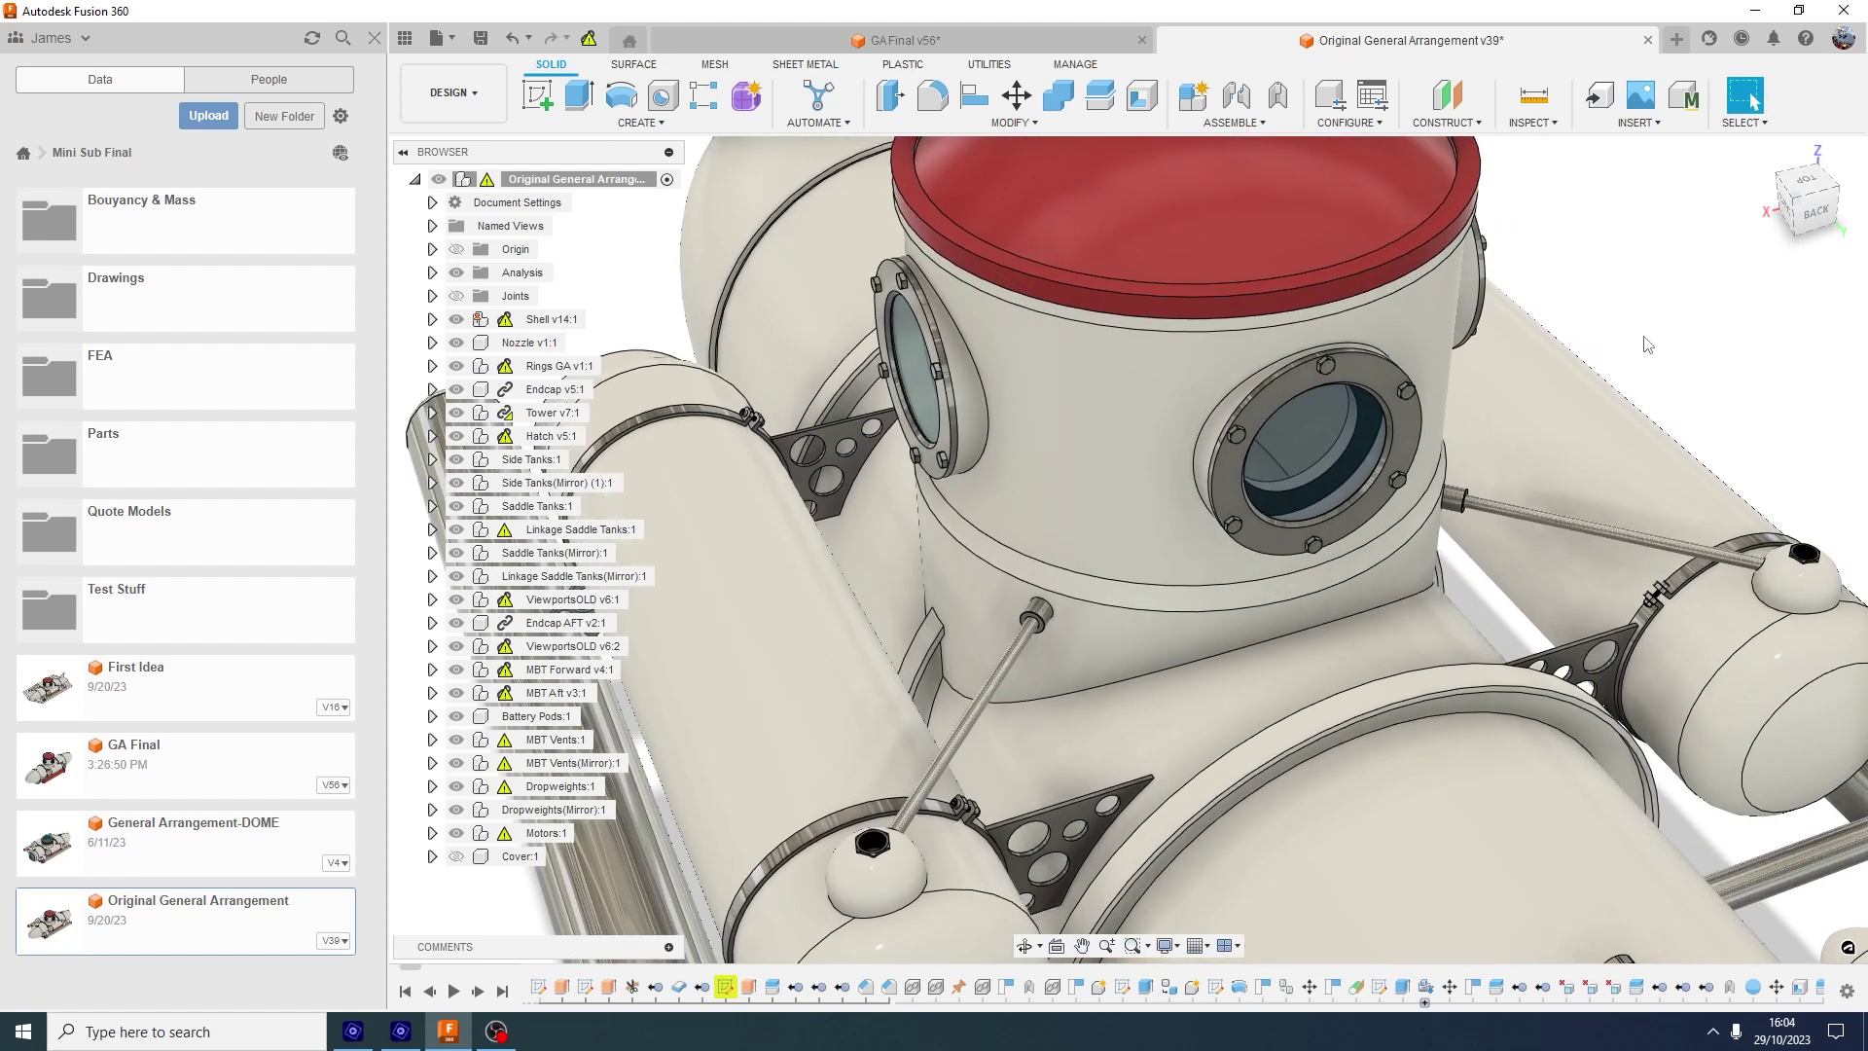
left_click(988, 663)
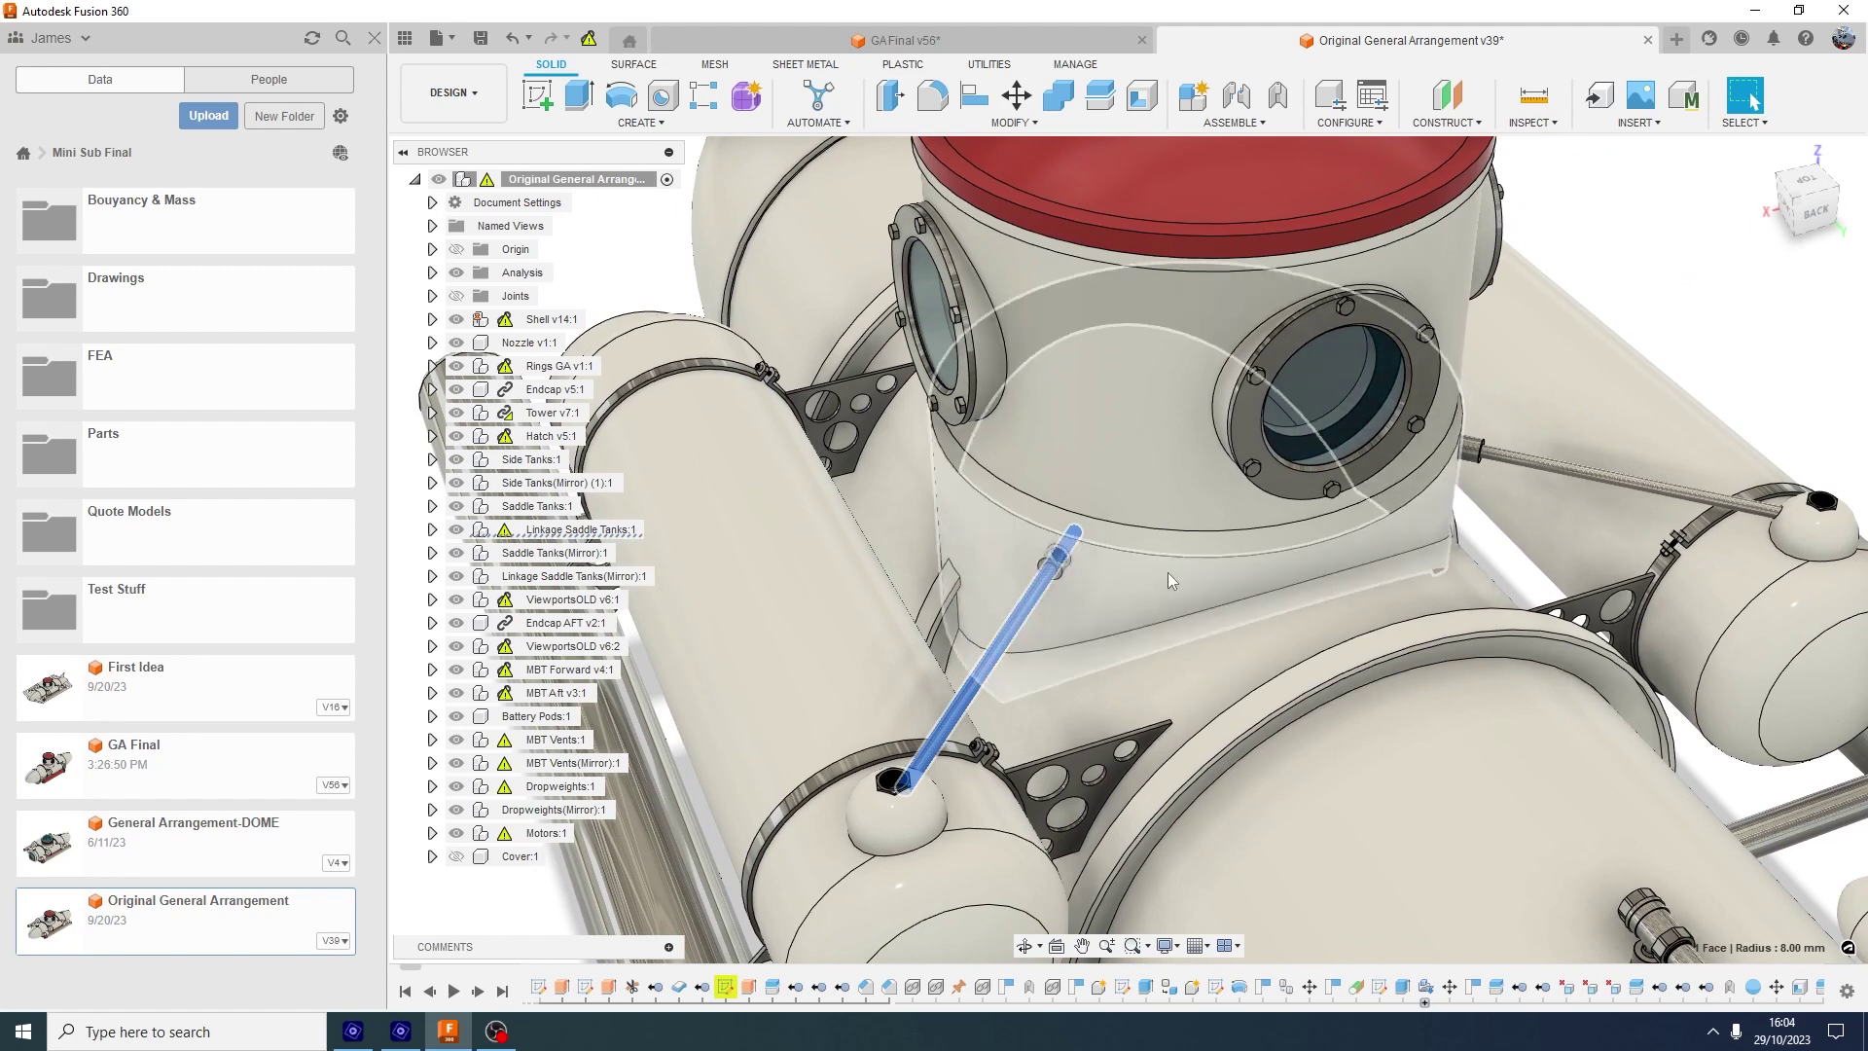
scroll(1167, 572, "down", 3)
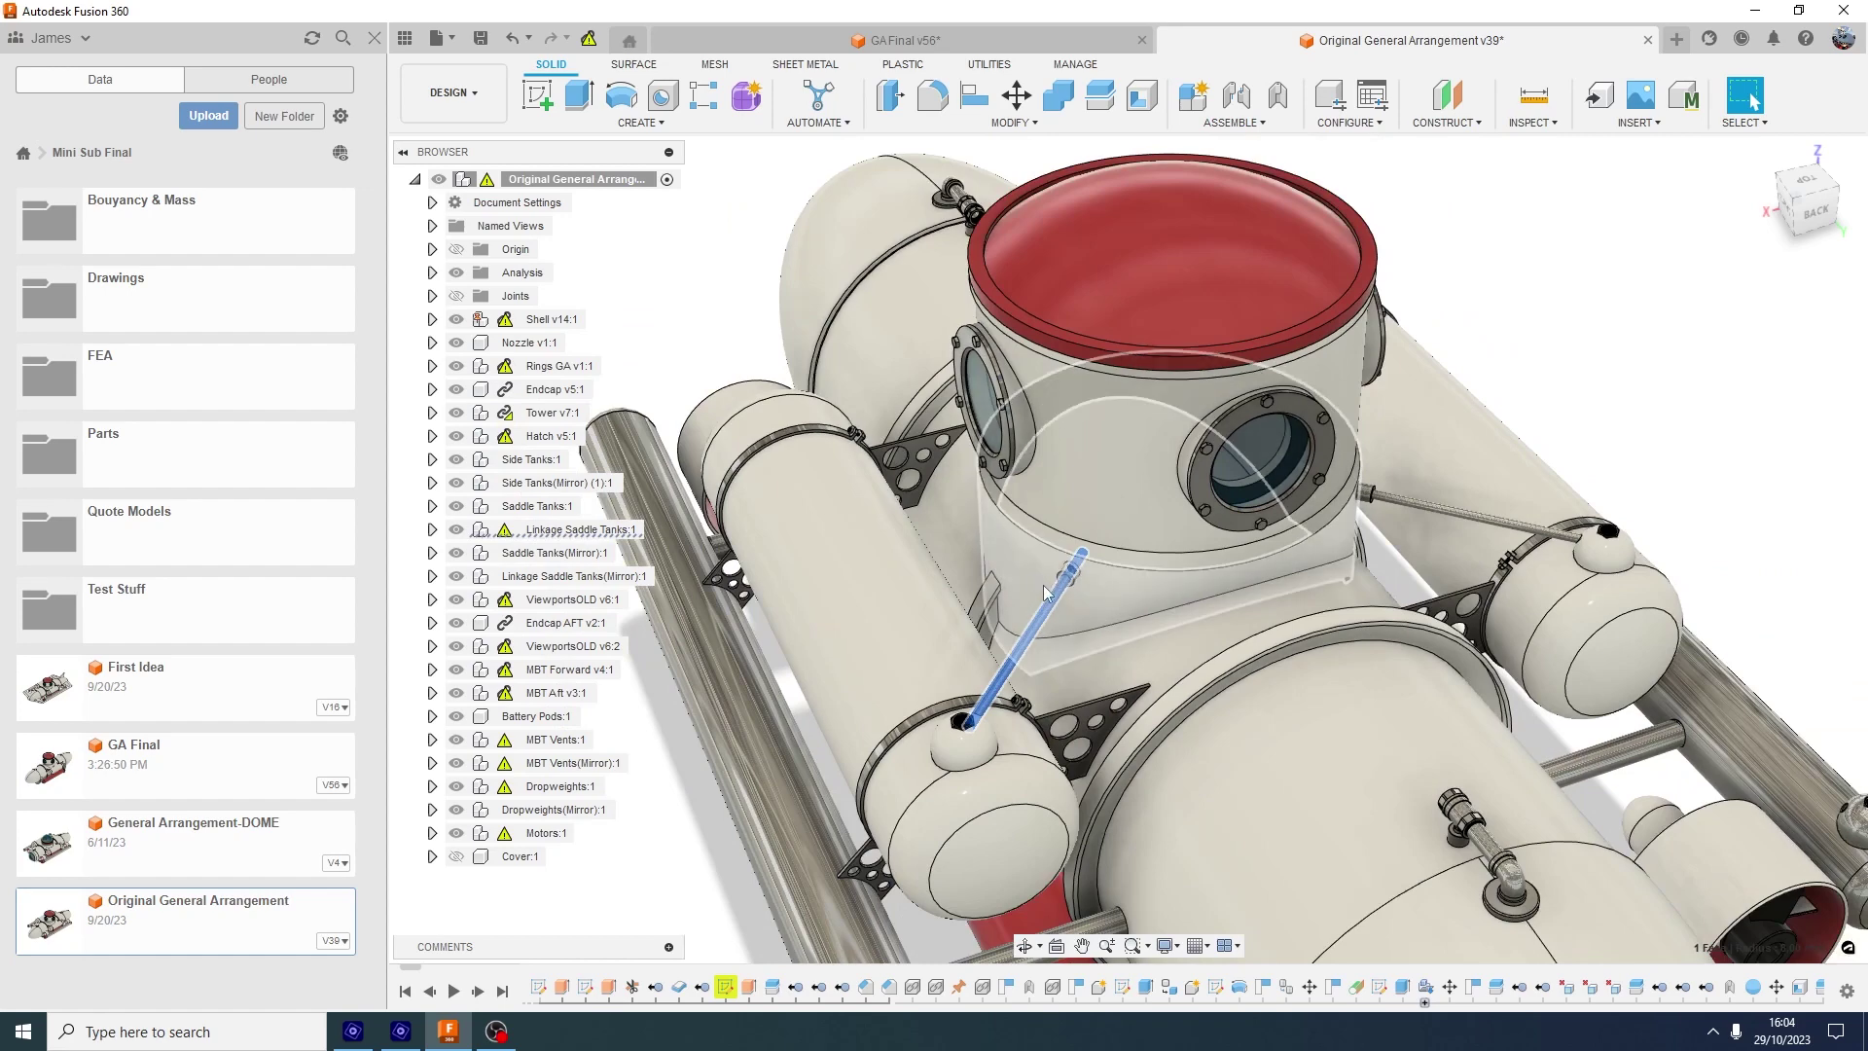
scroll(1036, 588, "down", 3)
key("Escape")
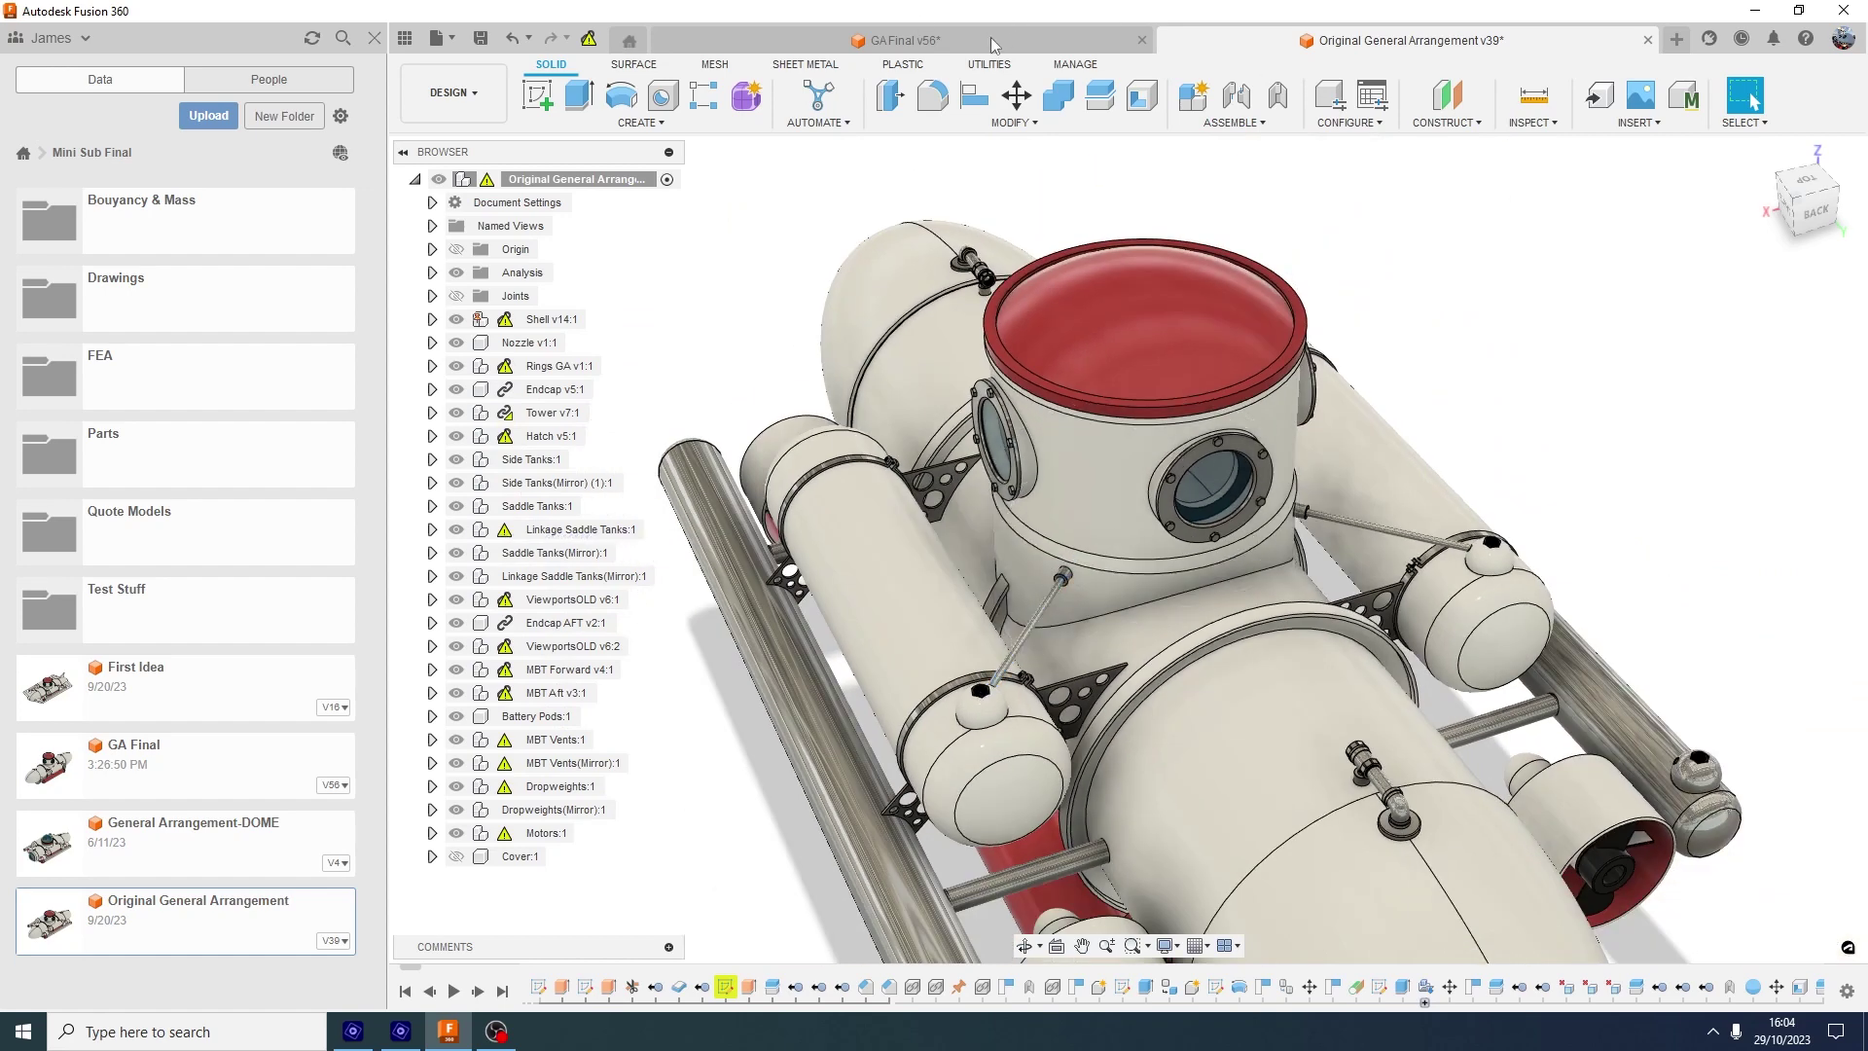
Switch to the GA Final v56 design and pan toward the saddle tank and tower
left_click(992, 37)
scroll(881, 671, "down", 5)
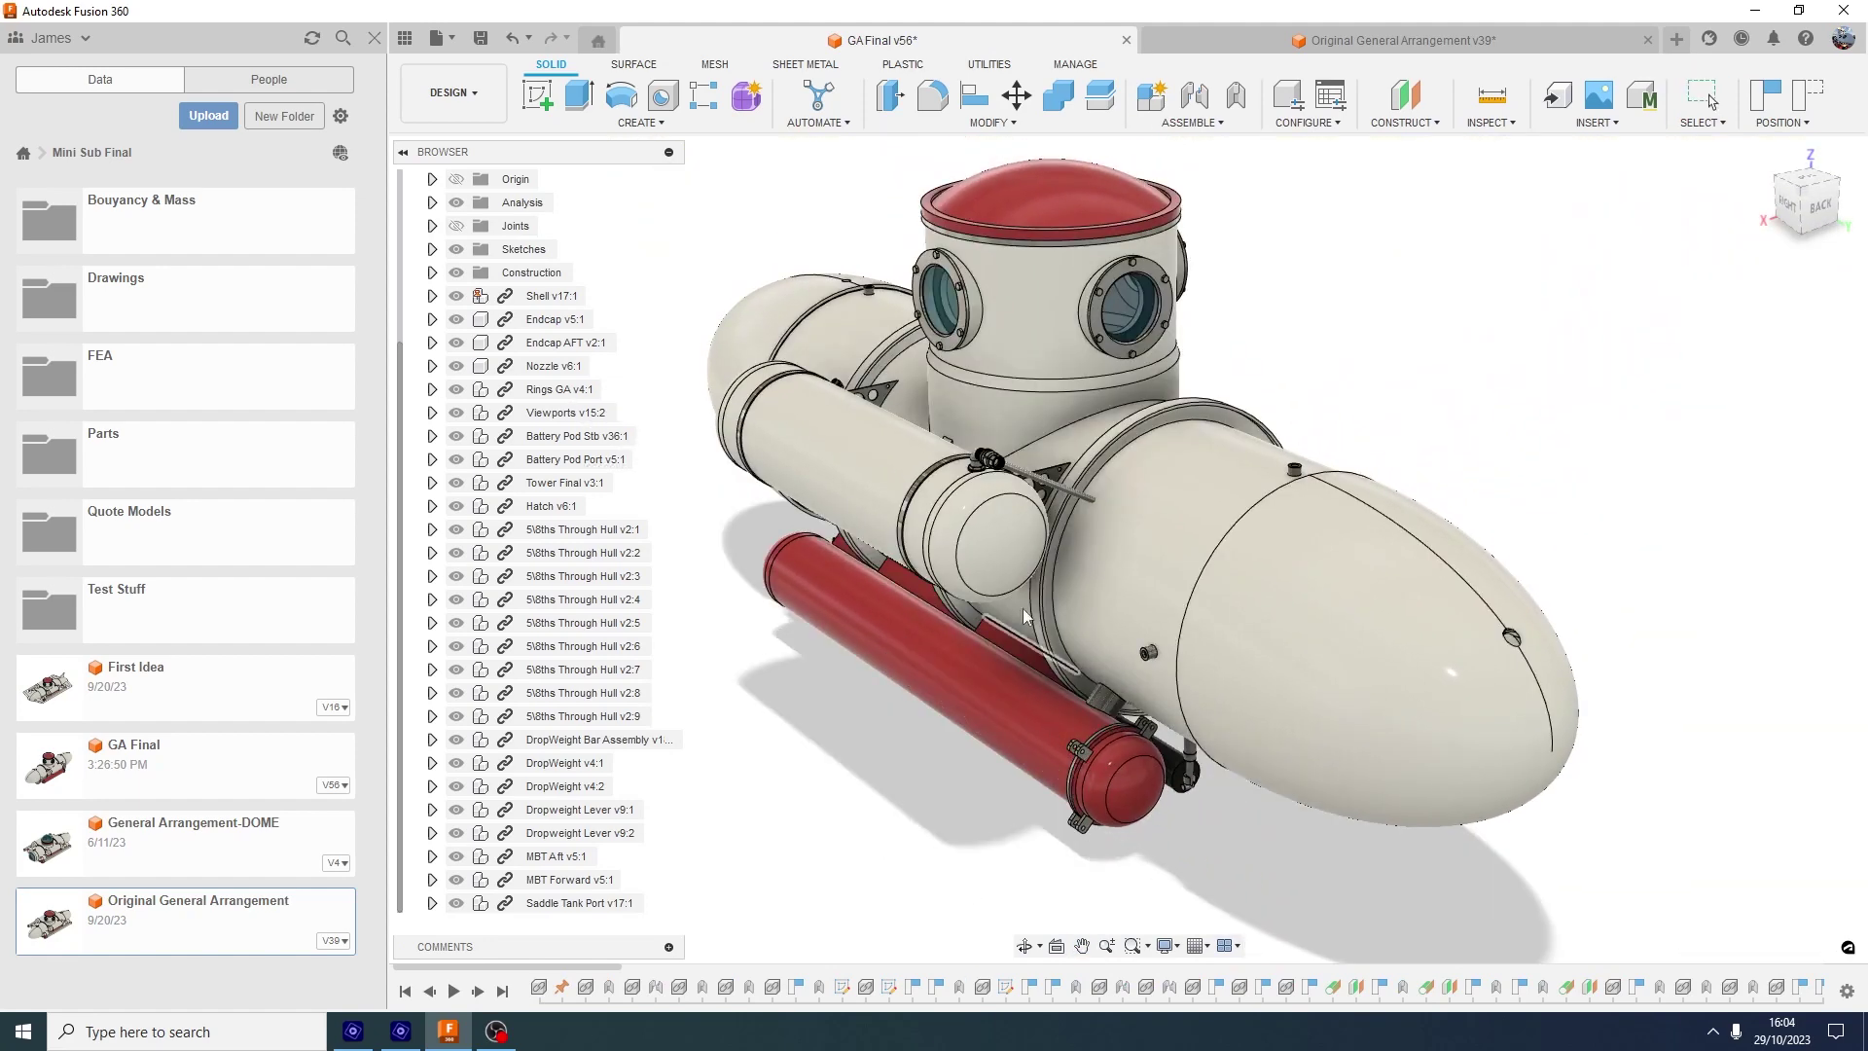
scroll(1027, 561, "up", 5)
middle_click_drag(1027, 560, 881, 754)
scroll(1135, 608, "up", 4)
Orbit to the saddle tank's end cap and select the elbow's valve lever to check its size
middle_click_drag(1129, 601, 1210, 651, "shift")
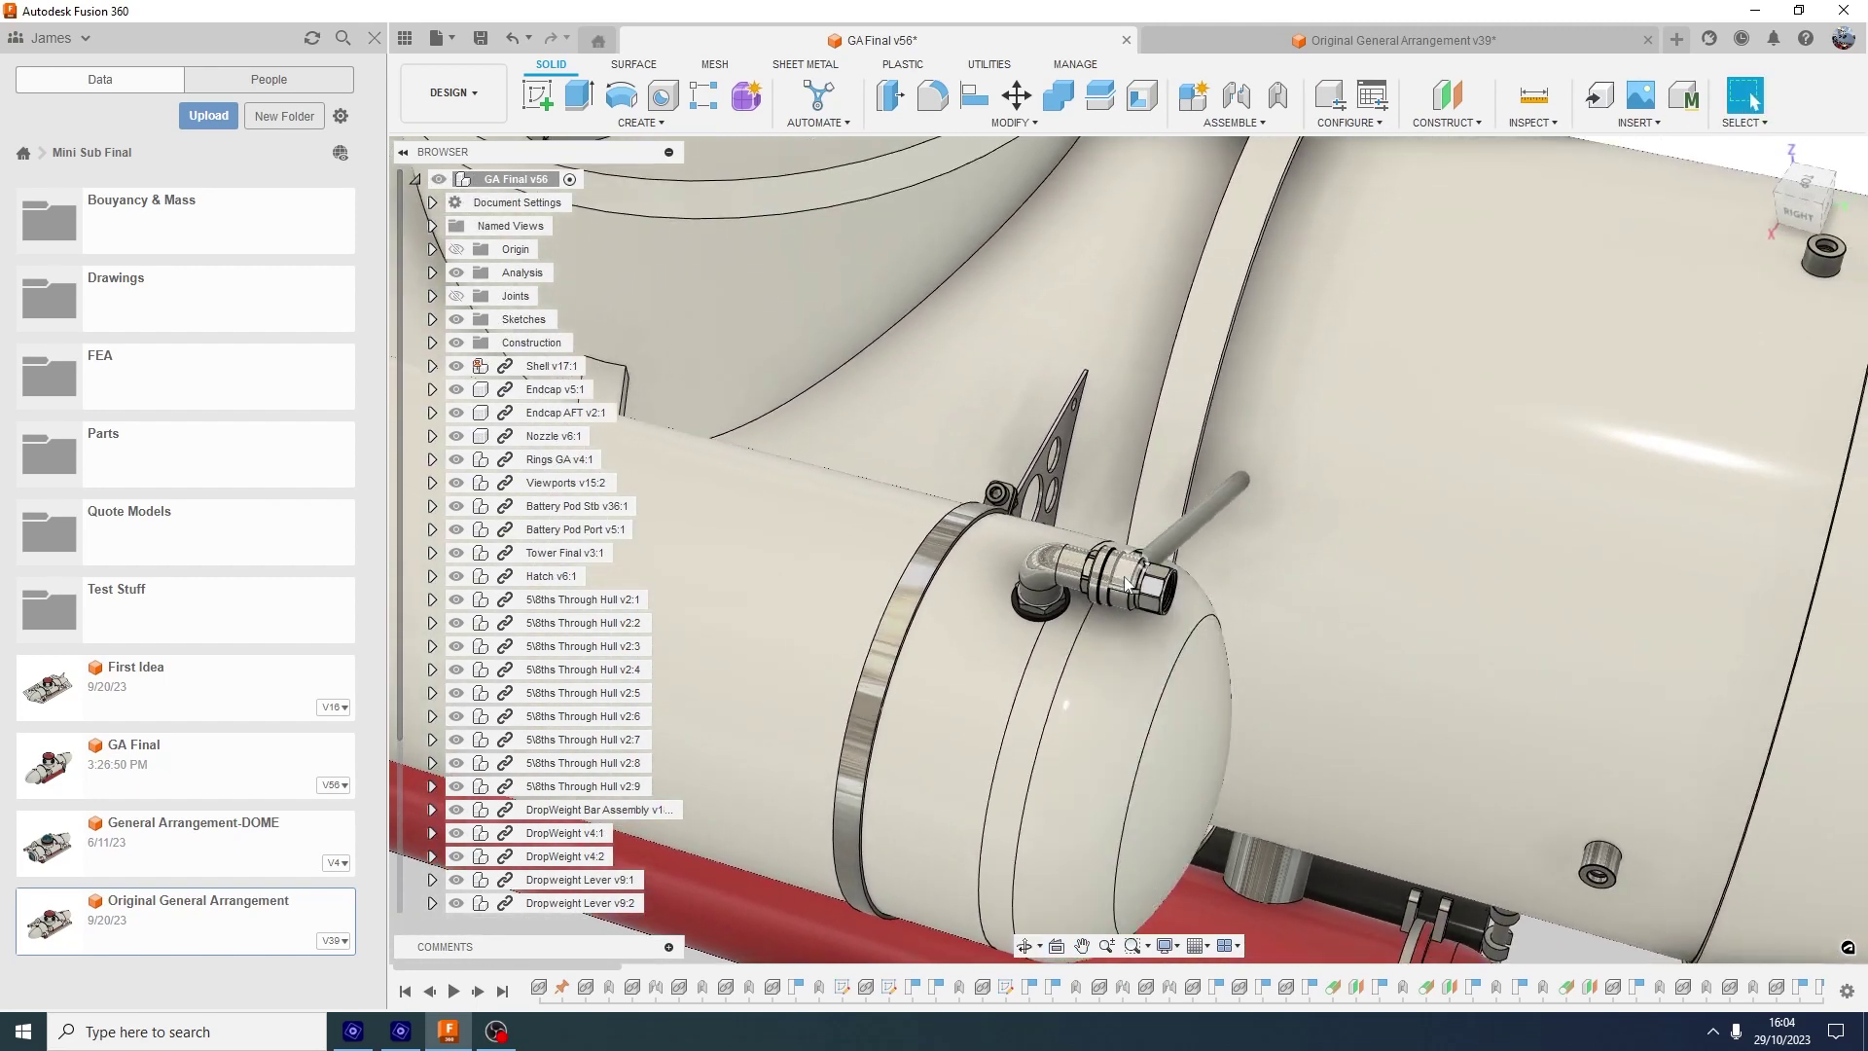
middle_click_drag(1134, 590, 1432, 536, "shift")
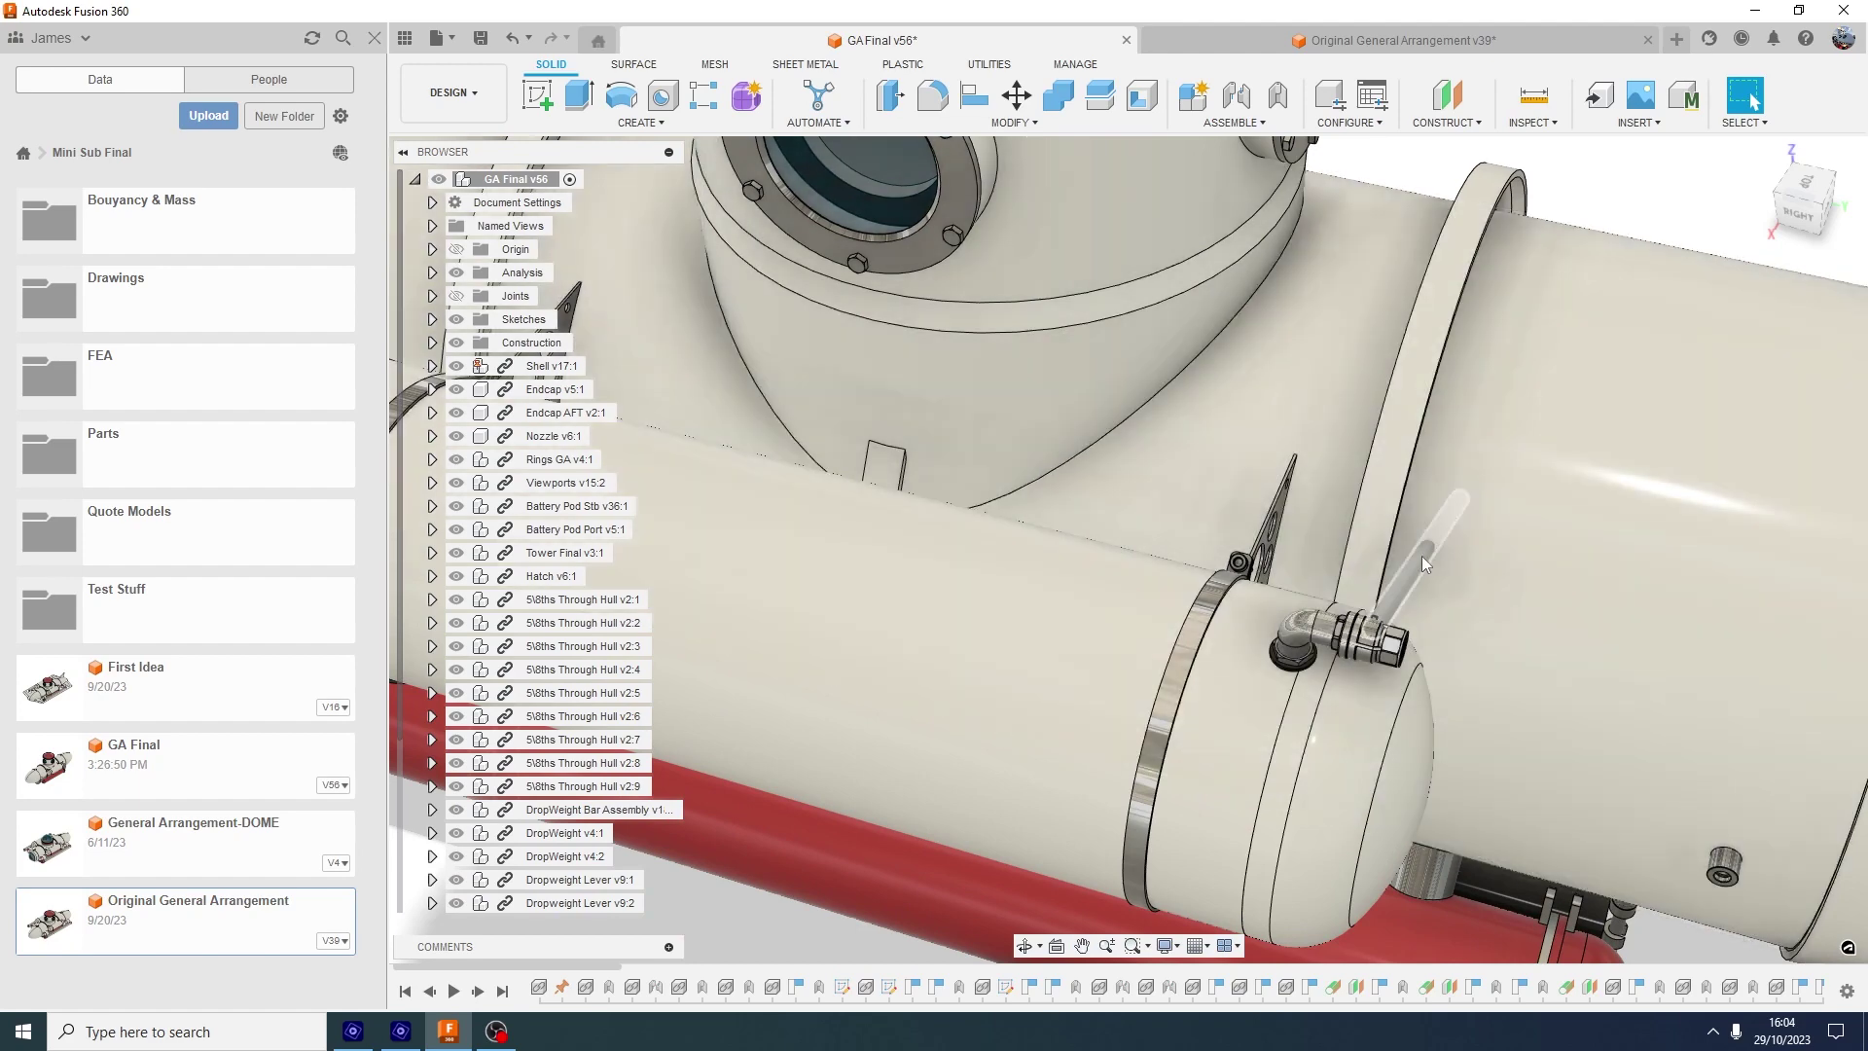
left_click(1422, 557)
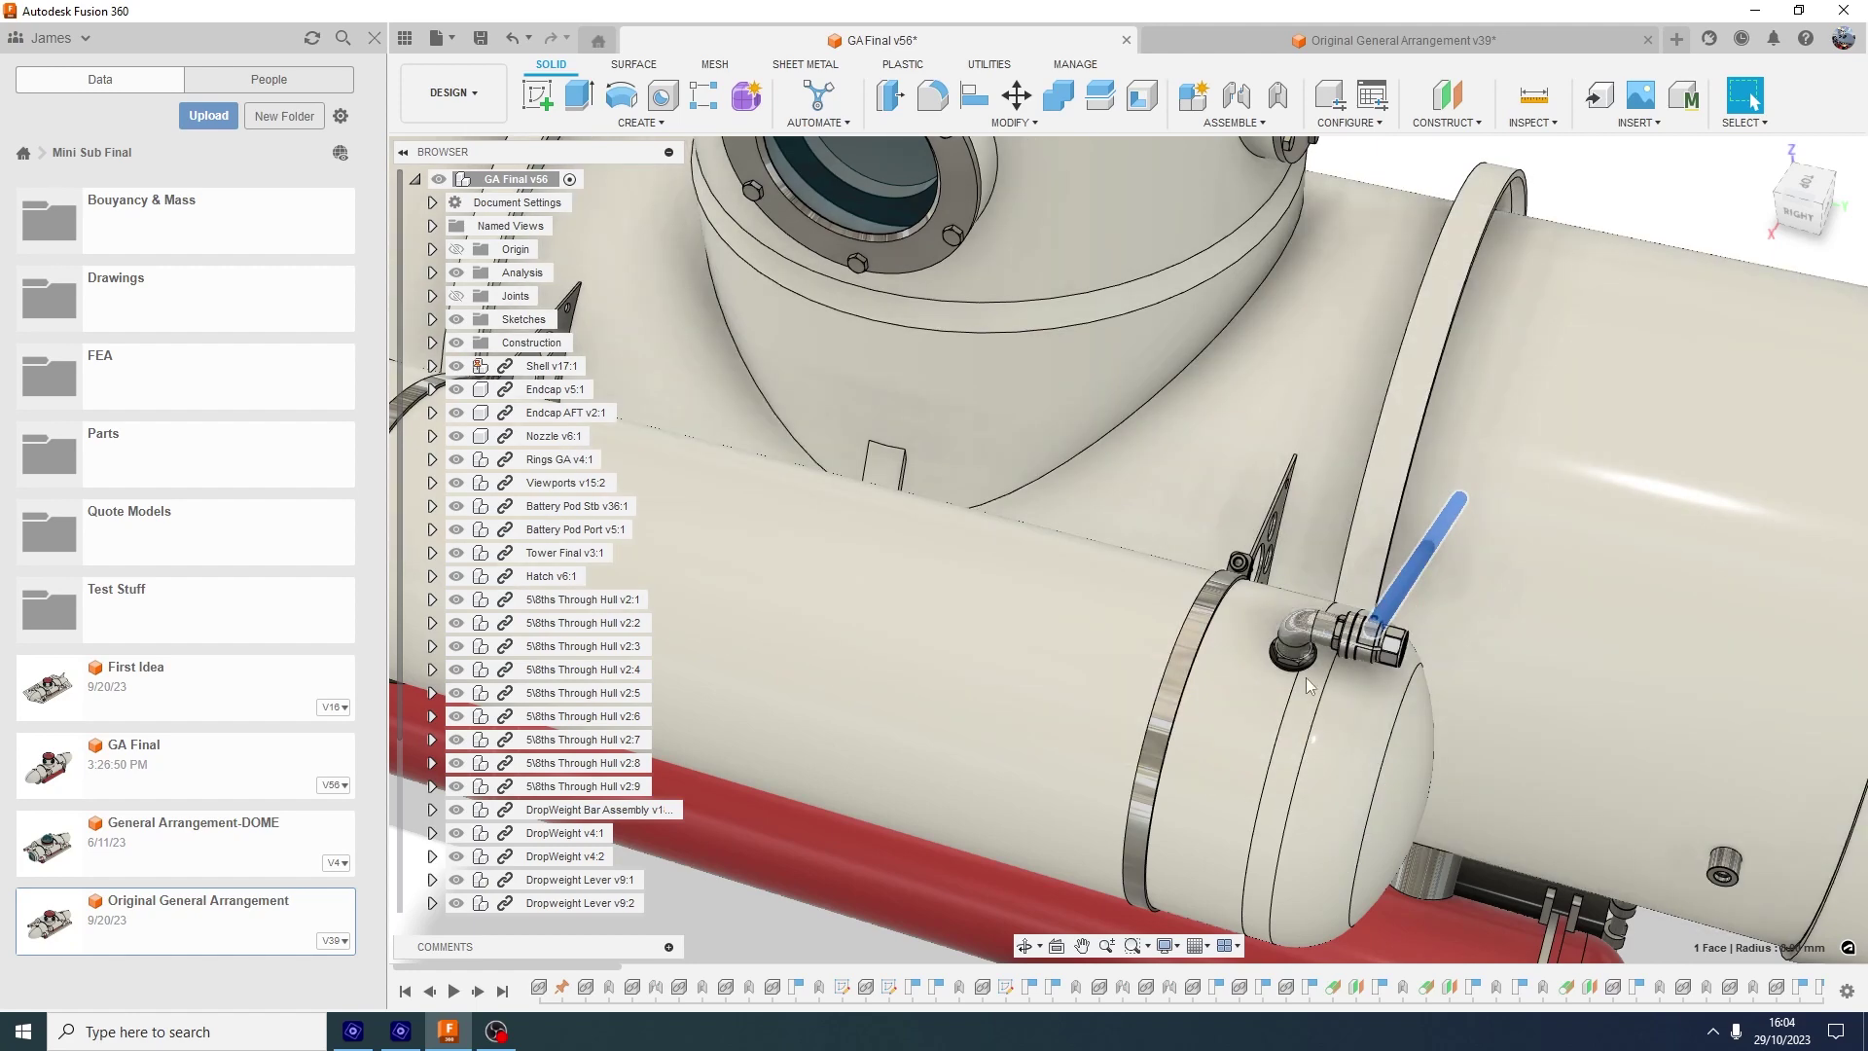
scroll(1308, 639, "up", 3)
scroll(1342, 650, "down", 5)
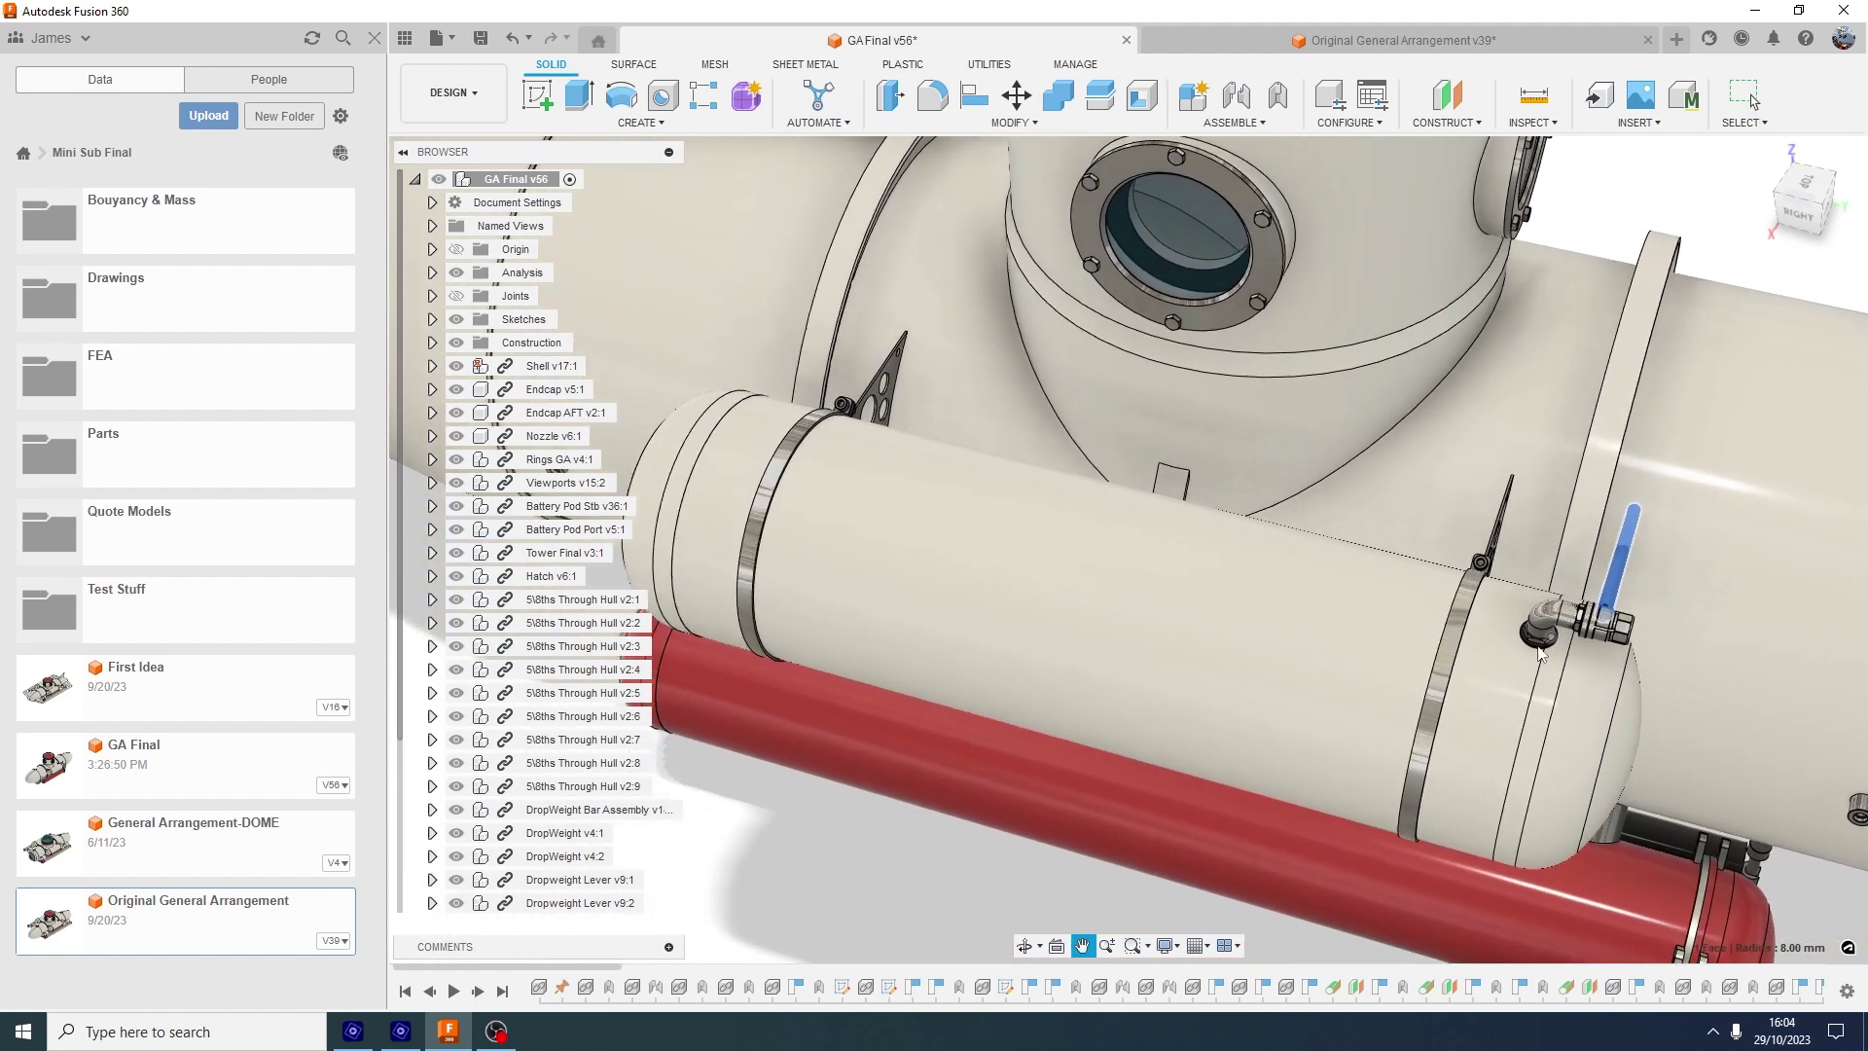
left_click(1207, 653)
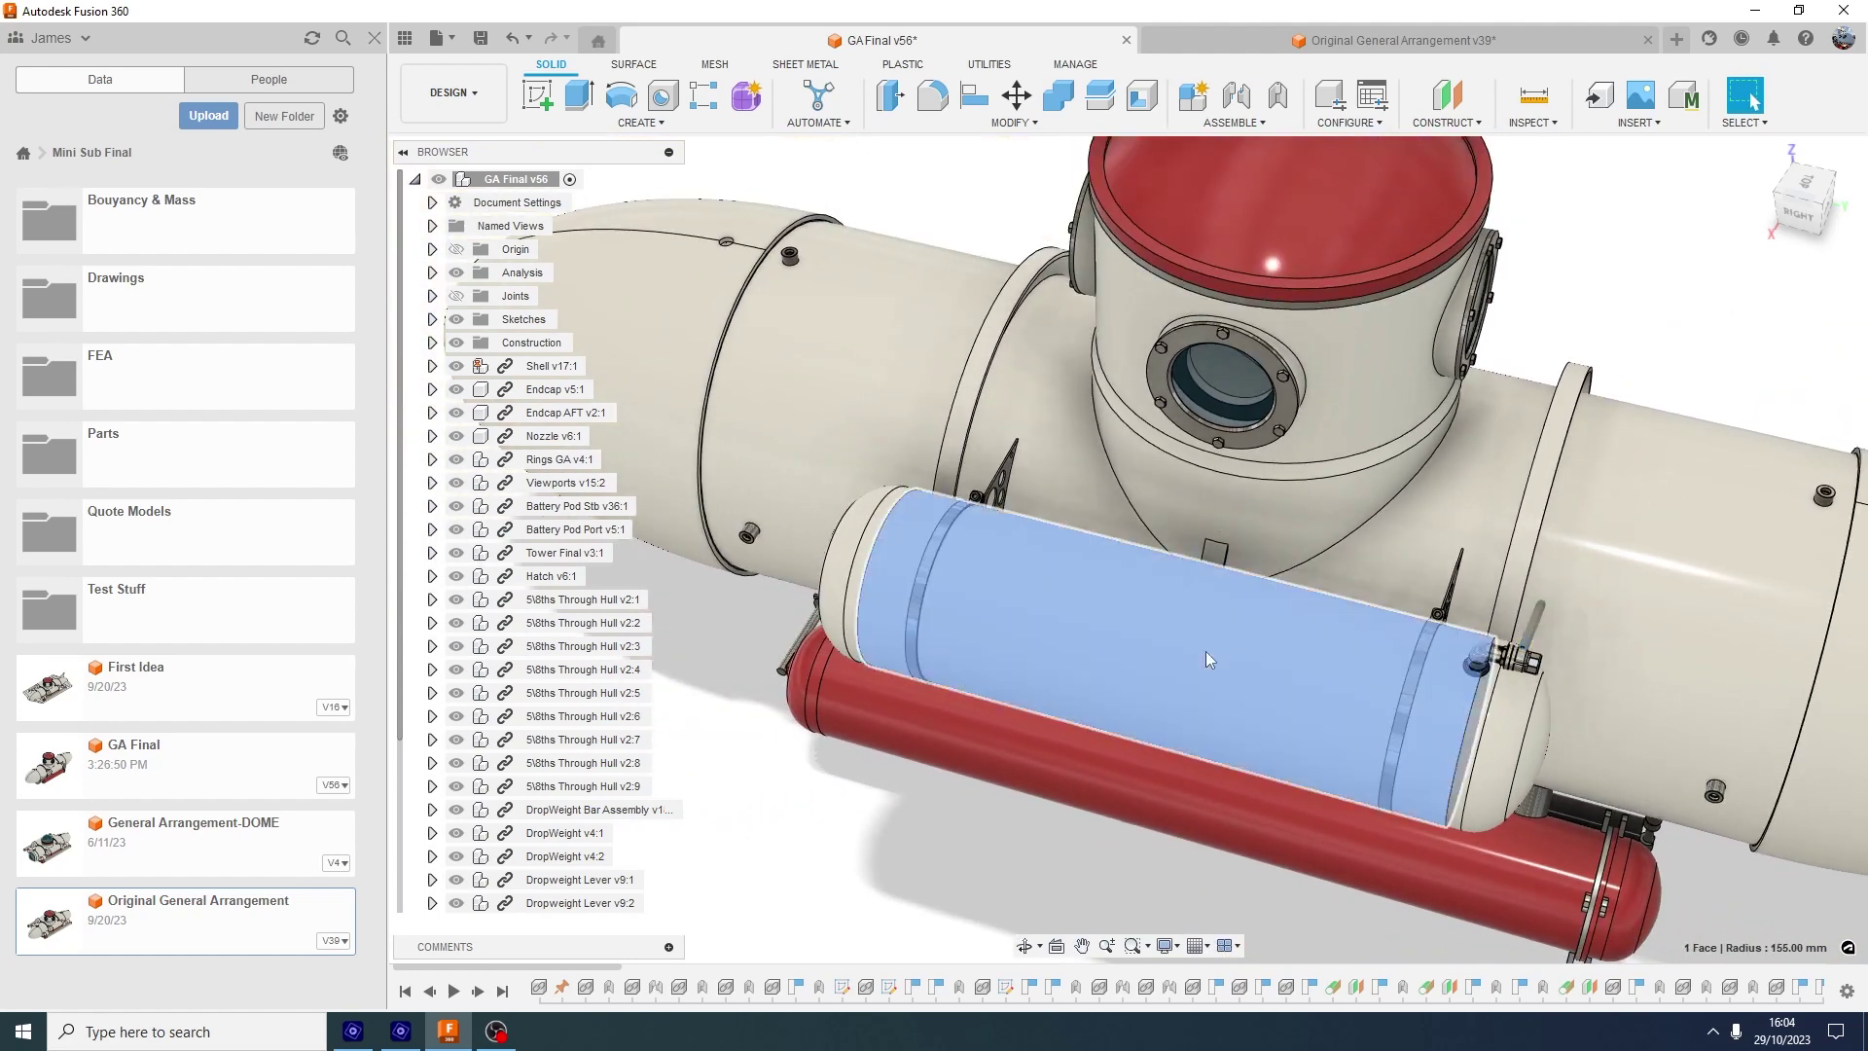
scroll(1205, 651, "down", 3)
scroll(1115, 757, "up", 3)
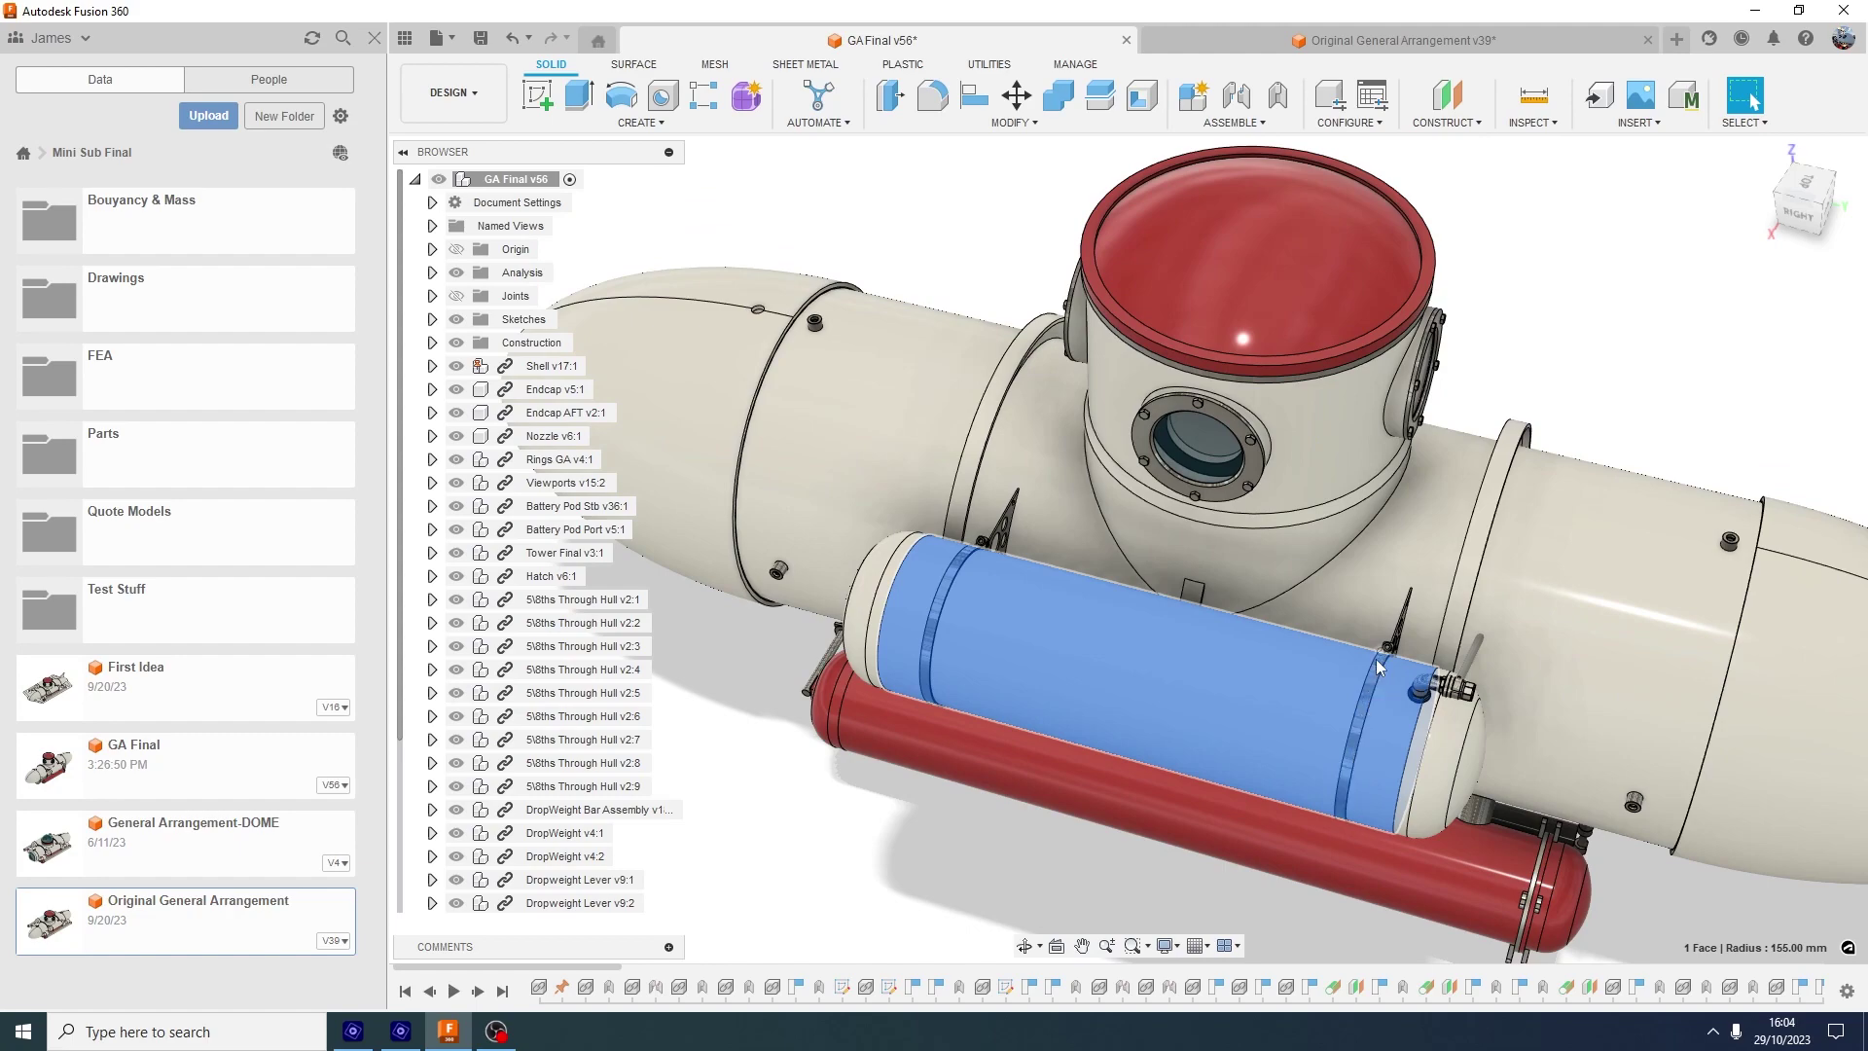
middle_click_drag(1377, 667, 1333, 530, "shift")
scroll(1323, 551, "up", 3)
scroll(1333, 531, "up", 5)
left_click(1346, 490)
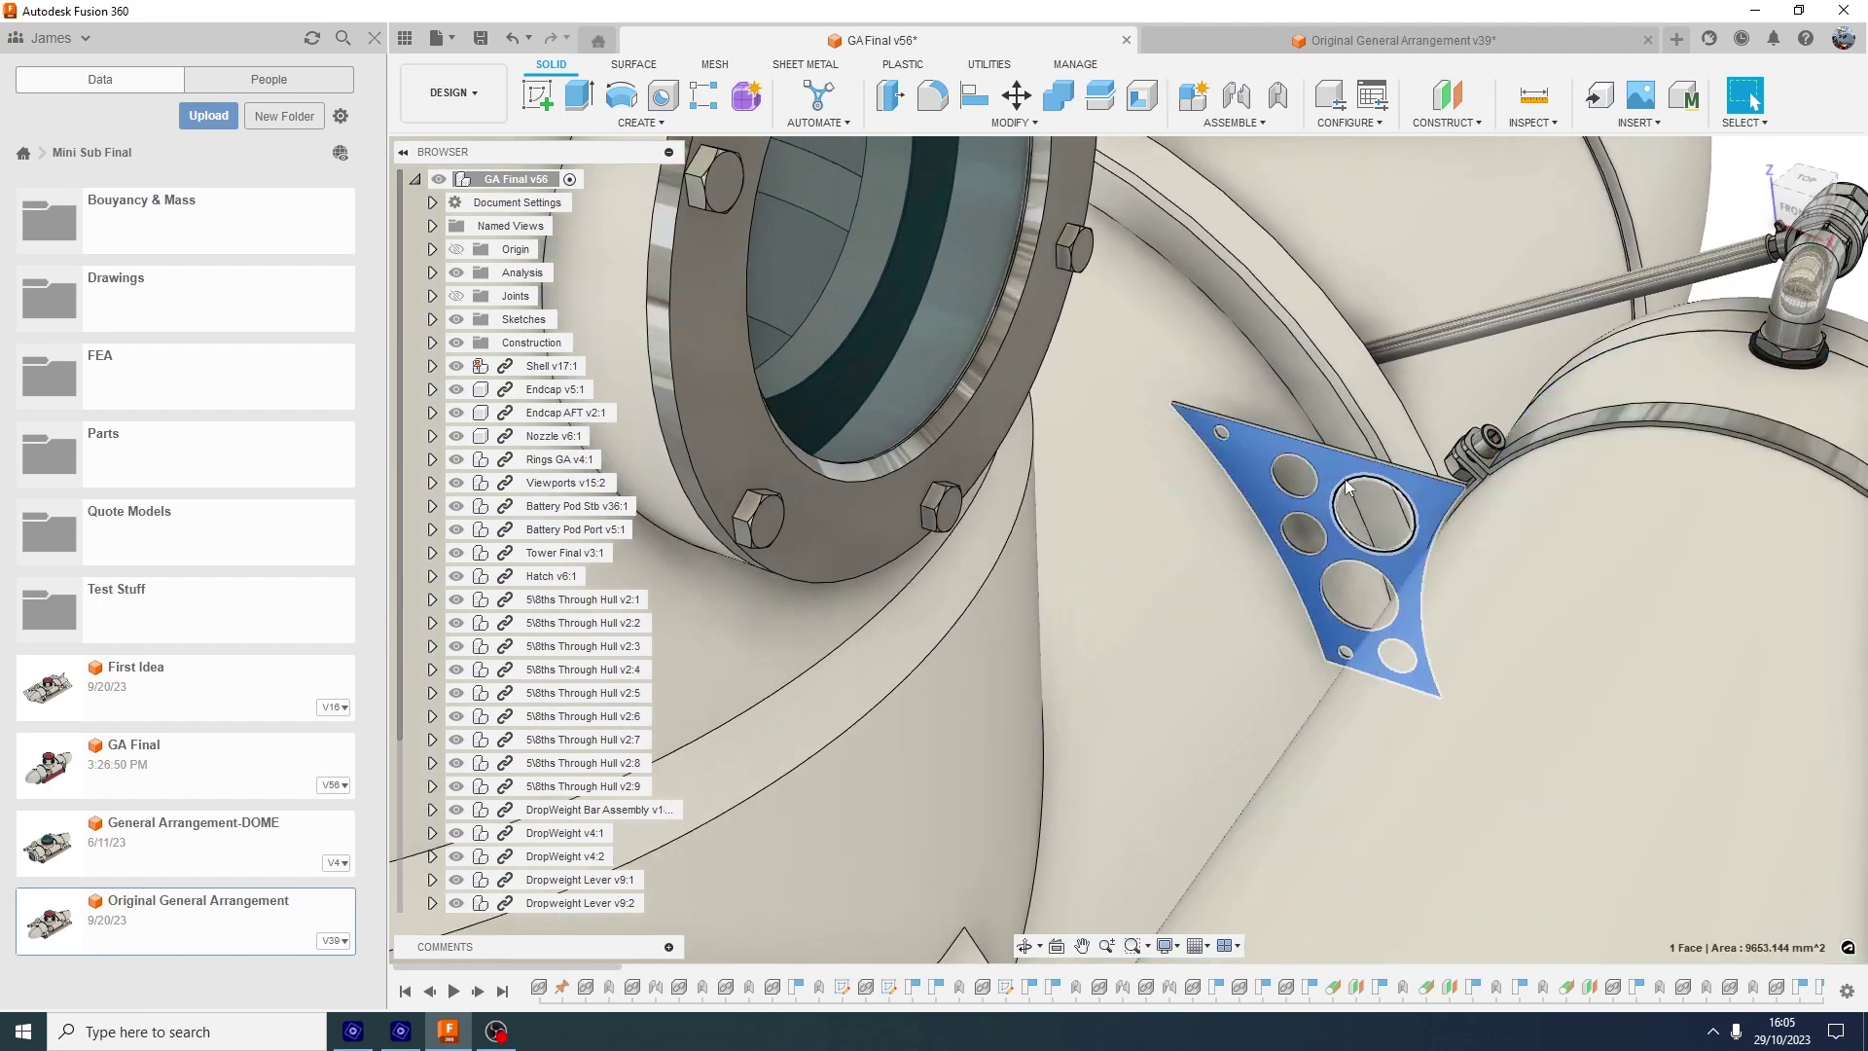
scroll(1347, 490, "up", 4)
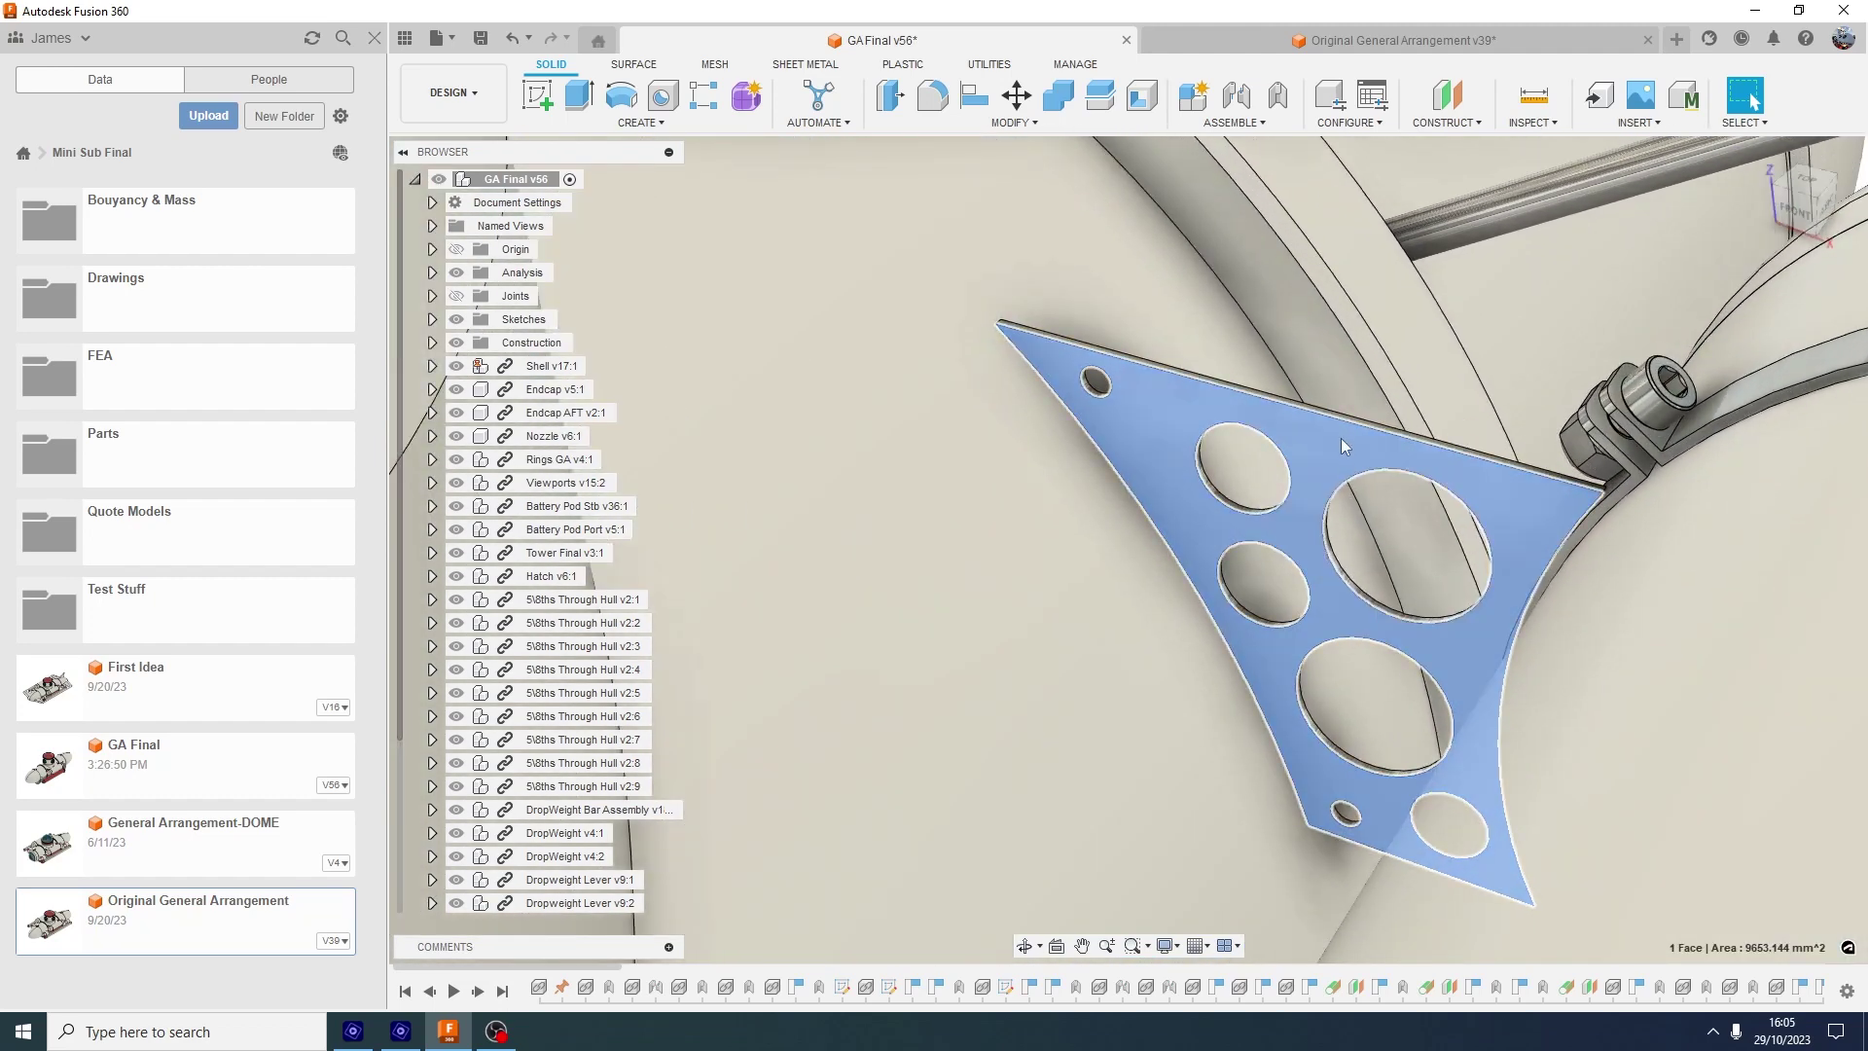
scroll(1364, 418, "down", 2)
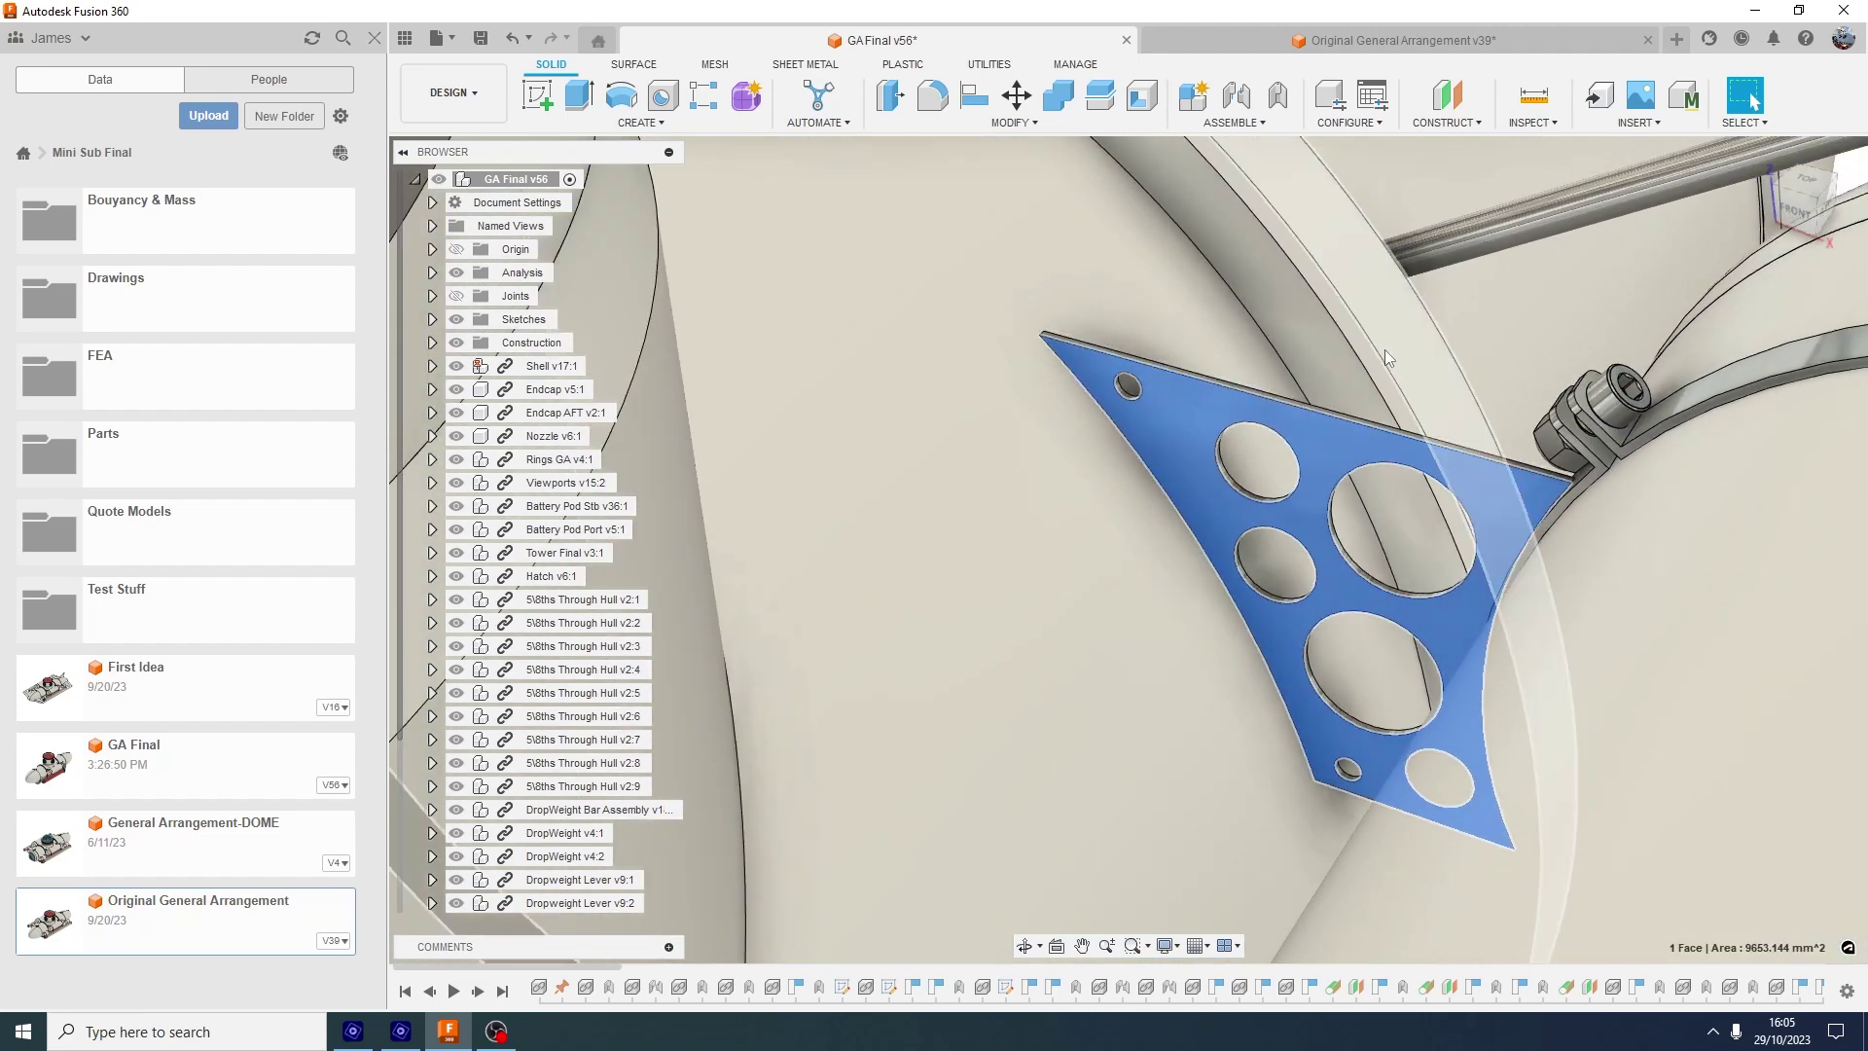
left_click(1384, 355)
scroll(1387, 358, "down", 3)
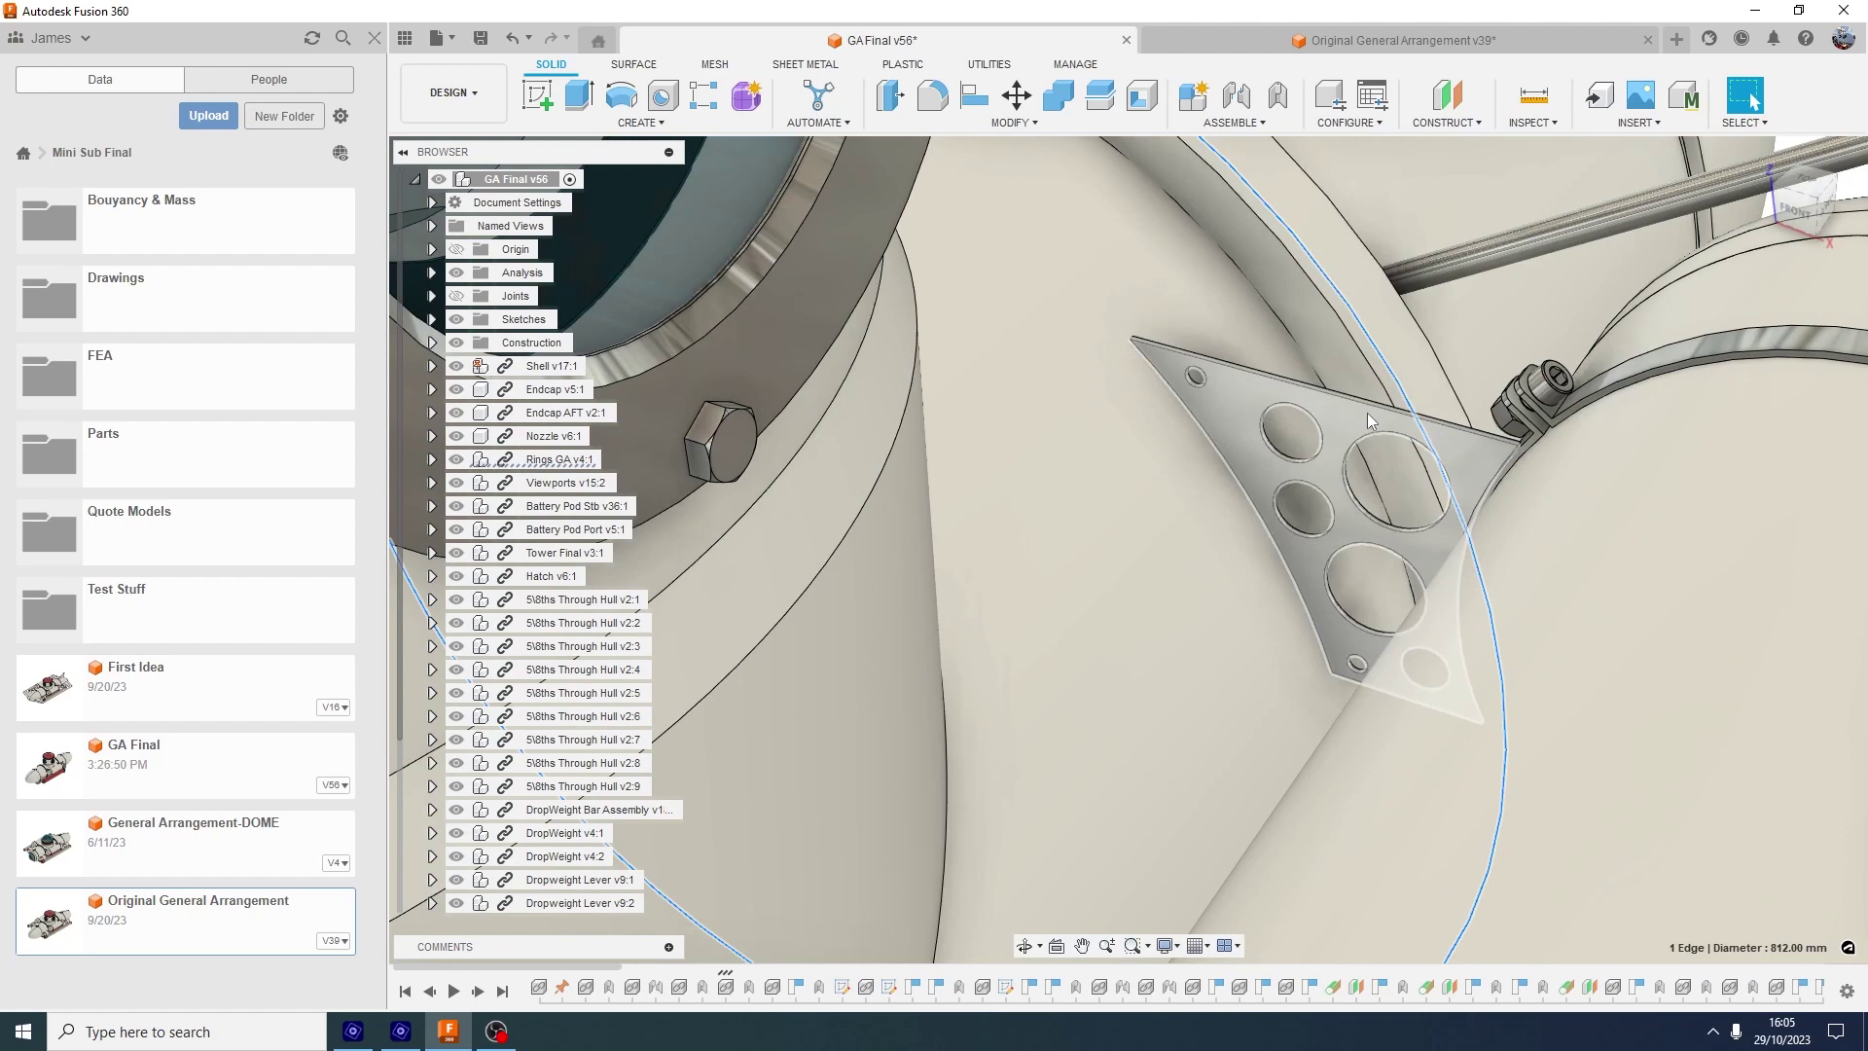
left_click(1368, 413)
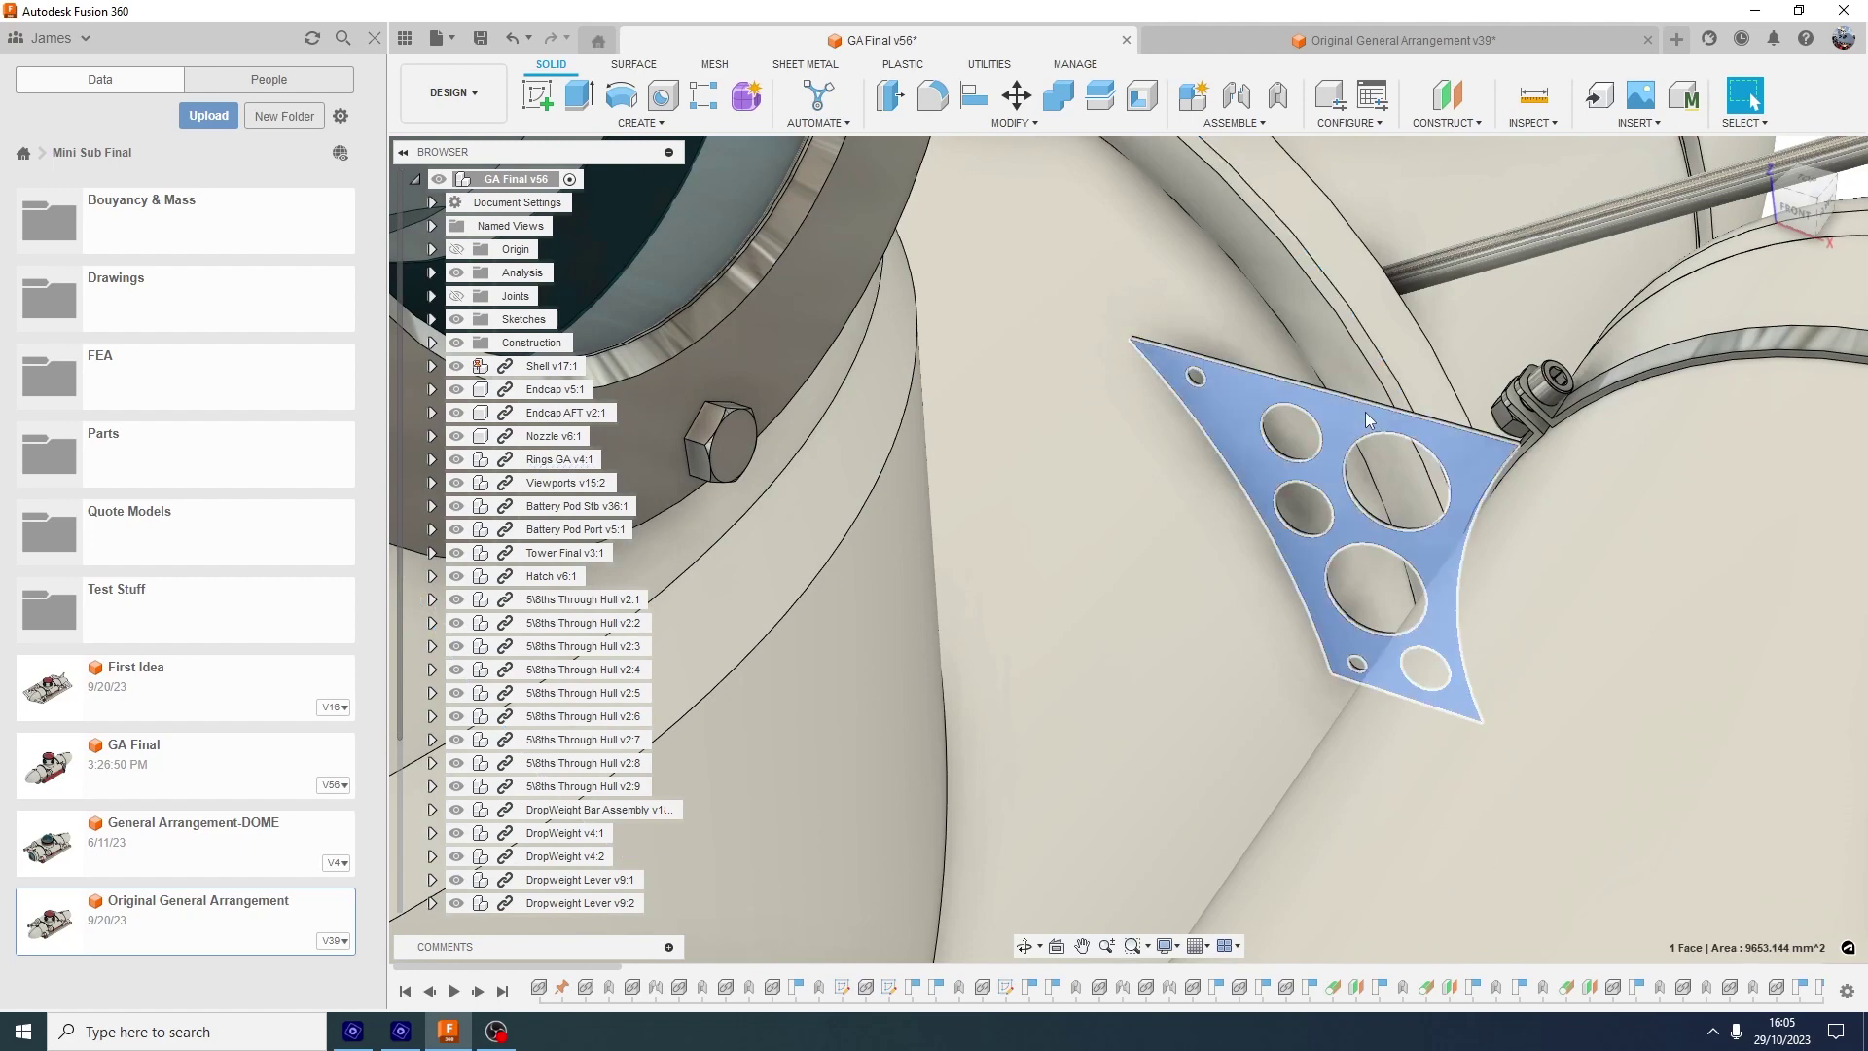
scroll(1365, 428, "up", 2)
key("F6")
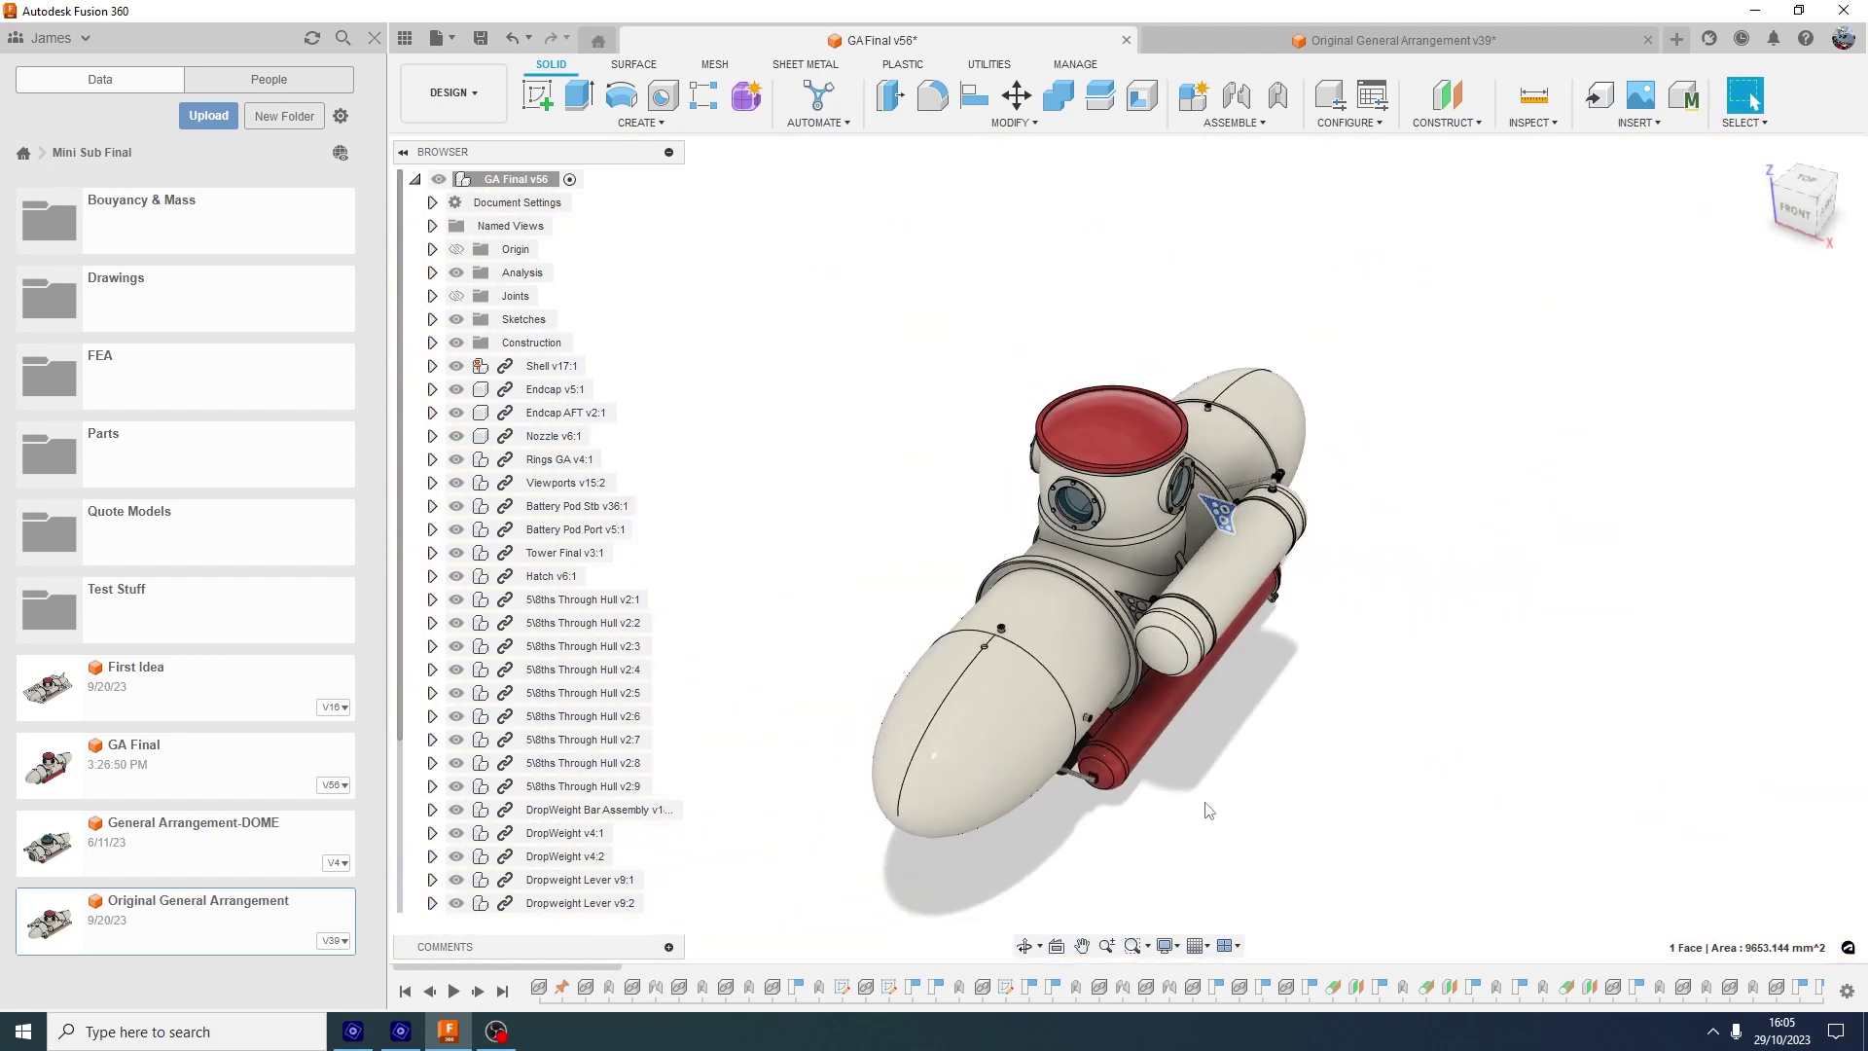
scroll(1210, 805, "up", 8)
middle_click_drag(1159, 734, 1294, 681, "shift")
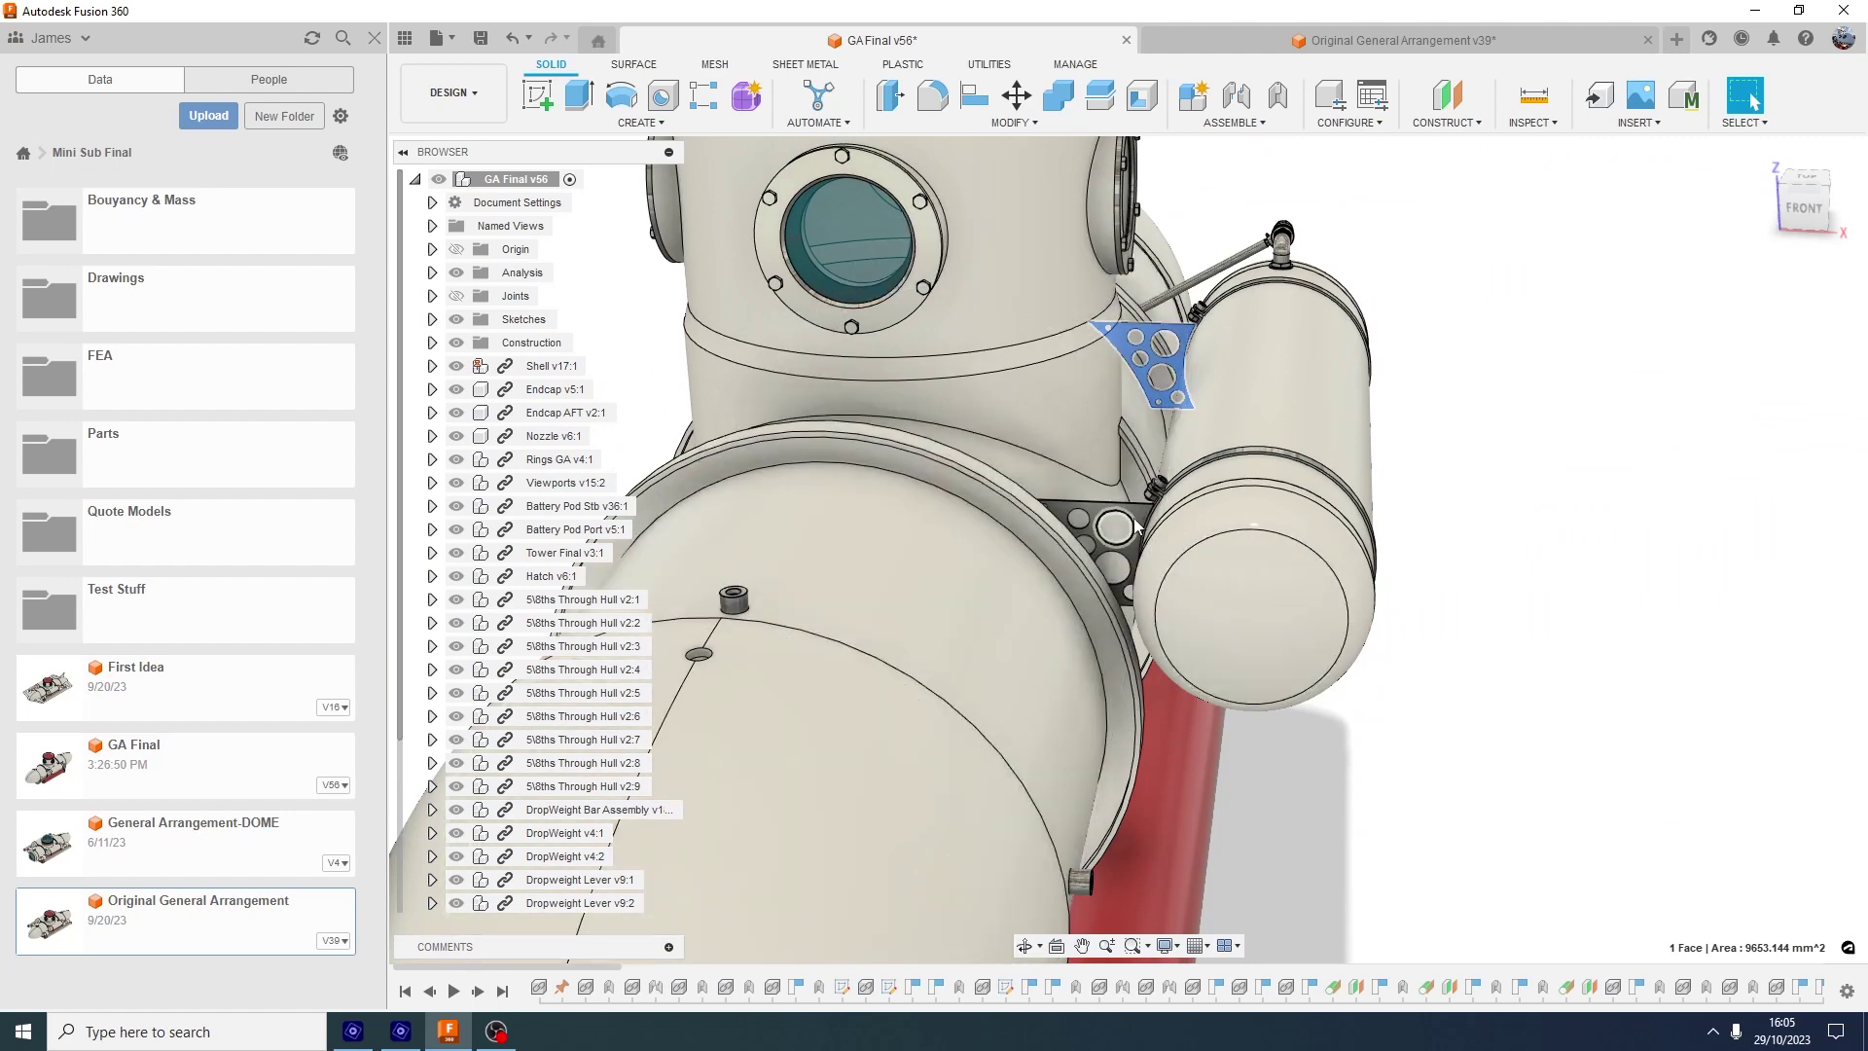
scroll(1140, 525, "up", 5)
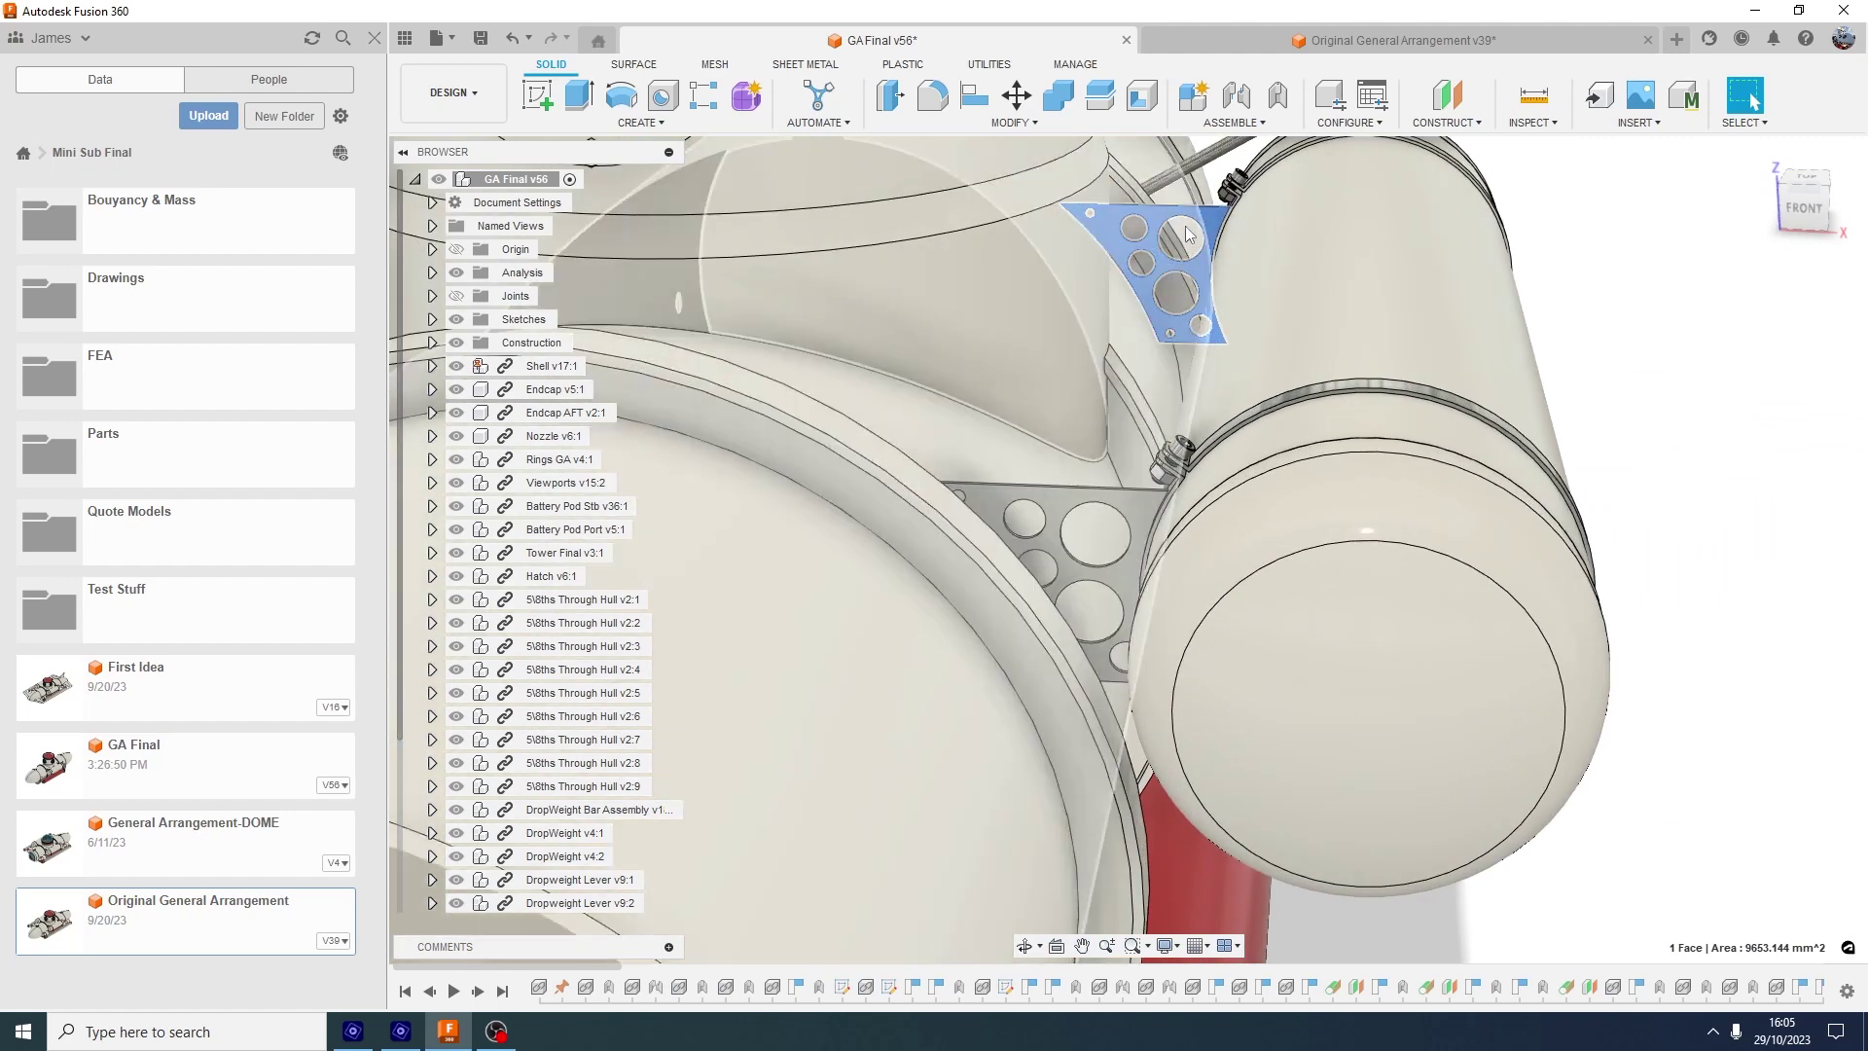
left_click(1688, 390)
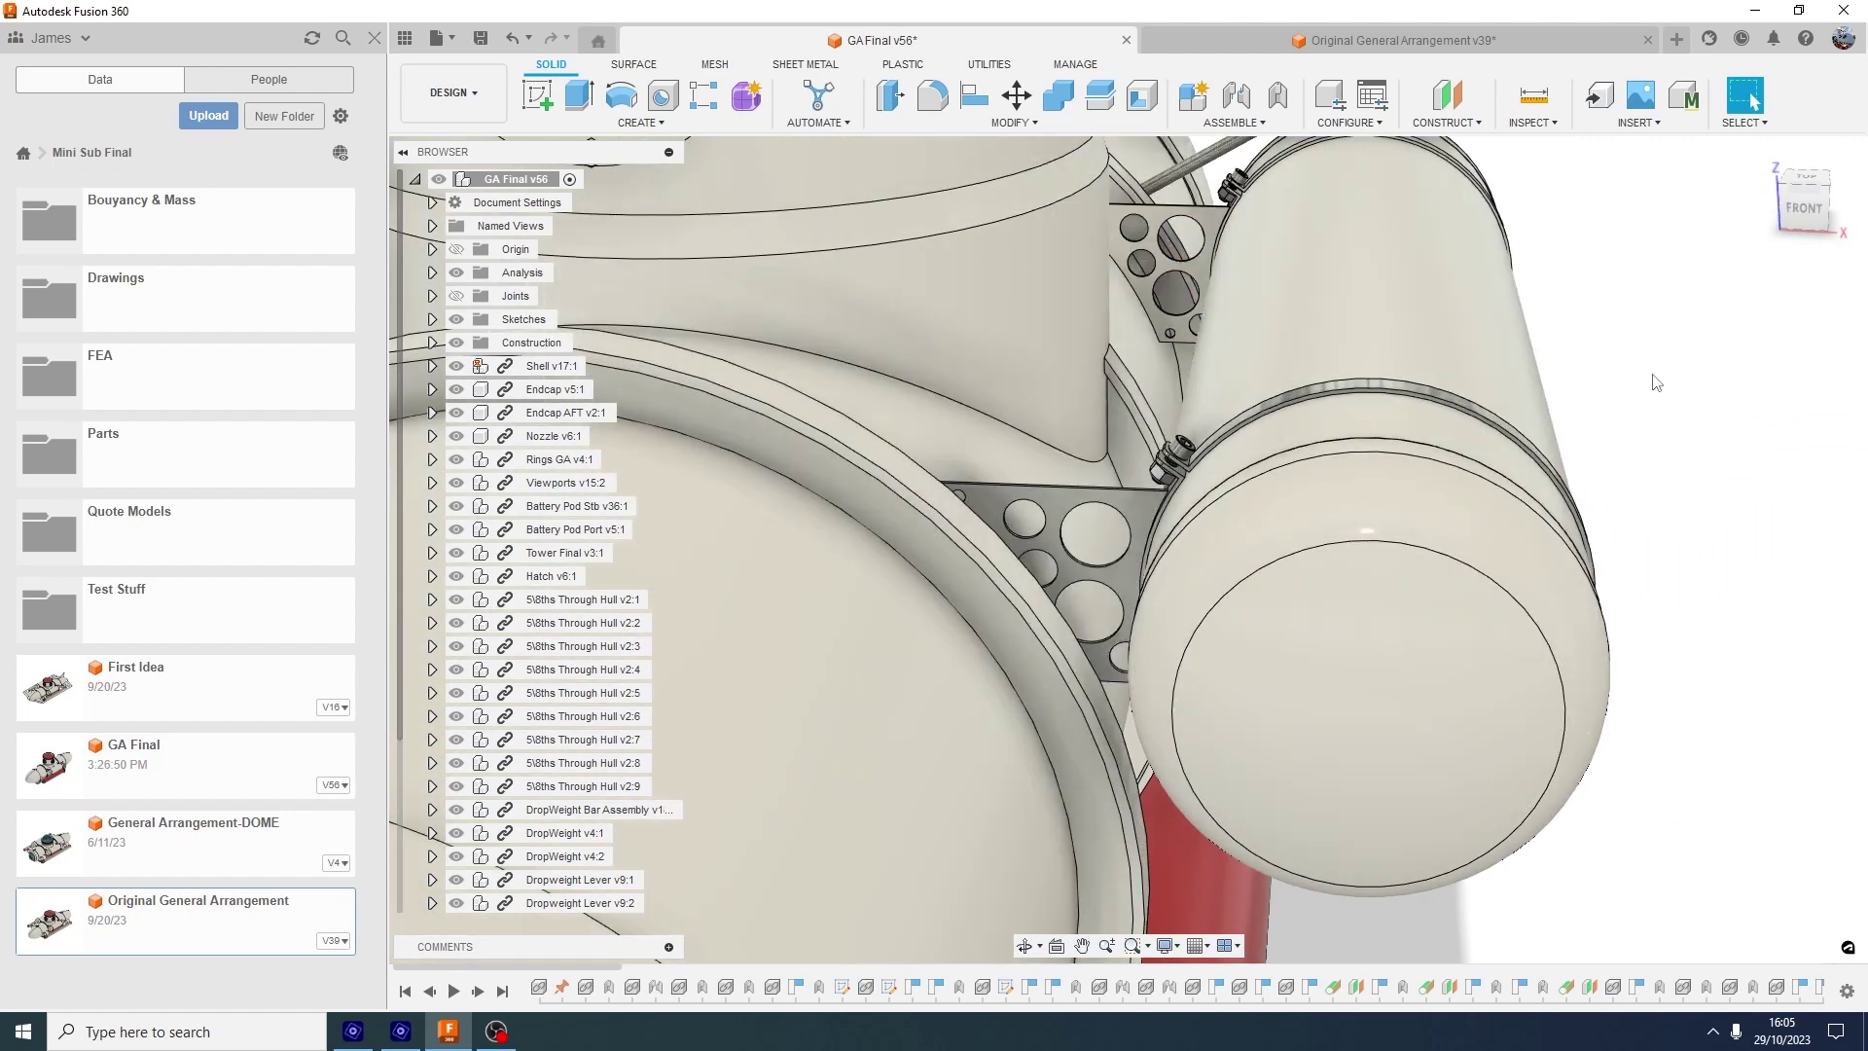
scroll(1657, 382, "down", 5)
middle_click_drag(1709, 375, 1630, 431)
middle_click_drag(1645, 505, 1616, 509, "shift")
middle_click_drag(1705, 428, 1635, 640)
left_click(1503, 563)
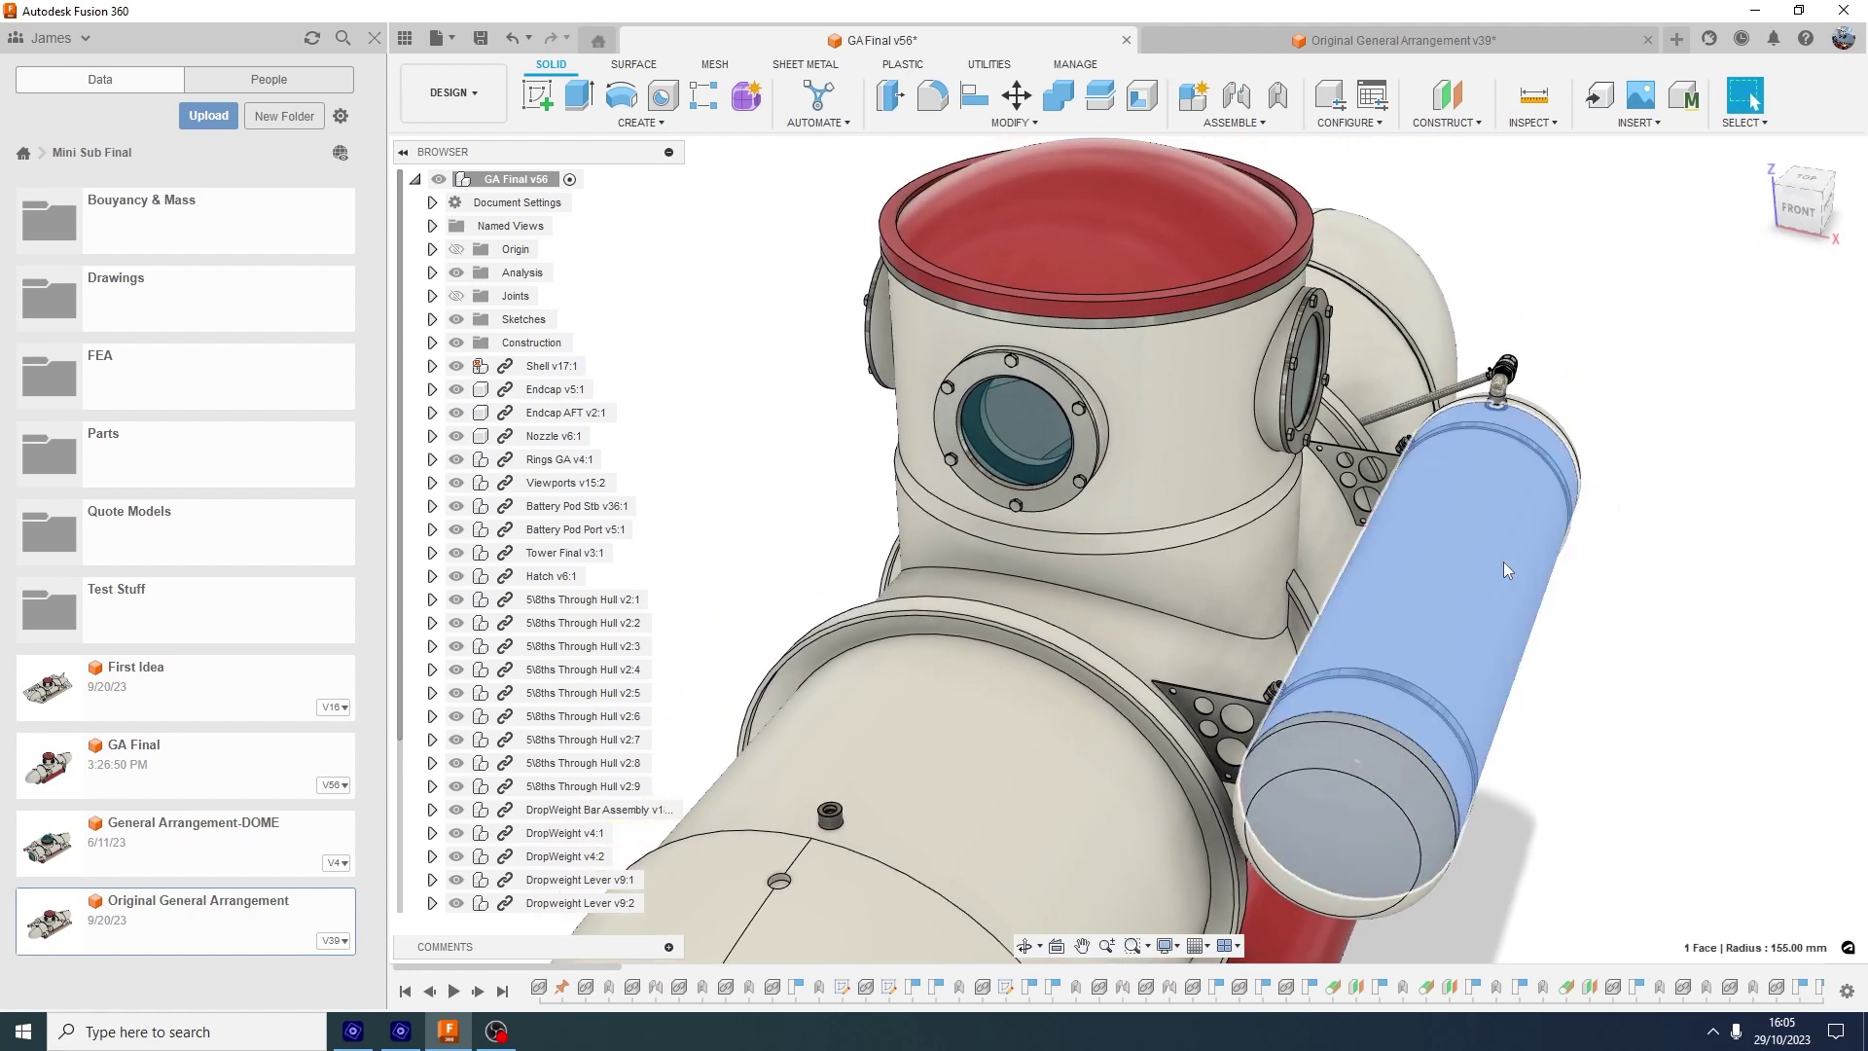